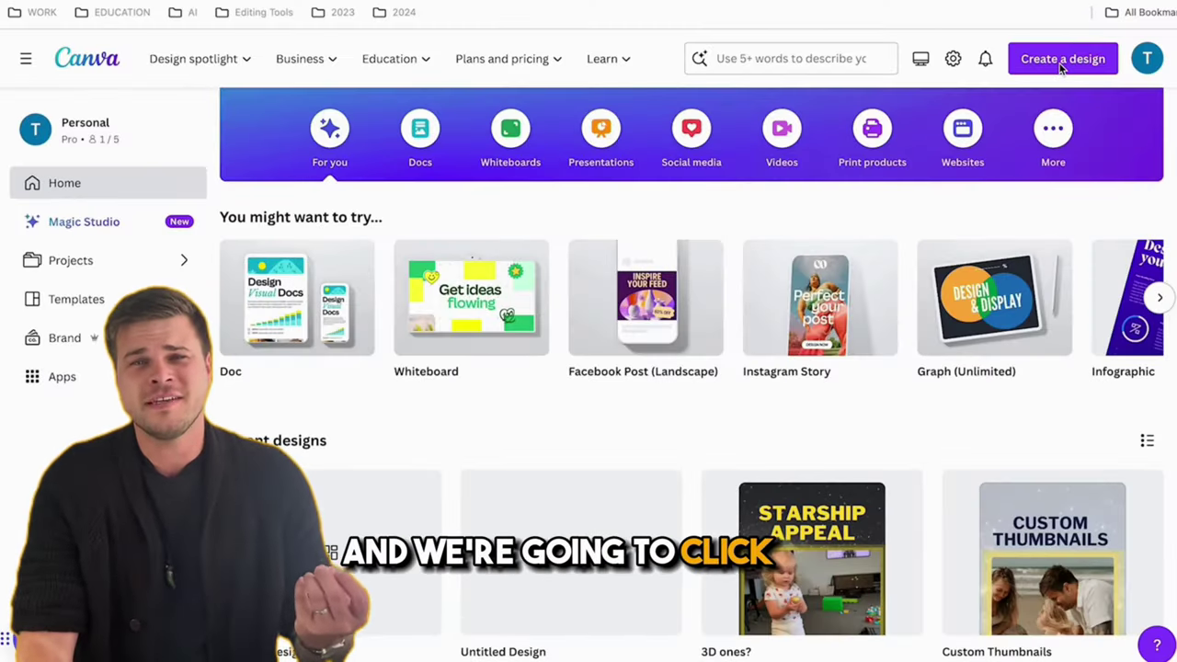
- Create a new custom-size design 7560 px wide and 1350 px high
left_click(1057, 61)
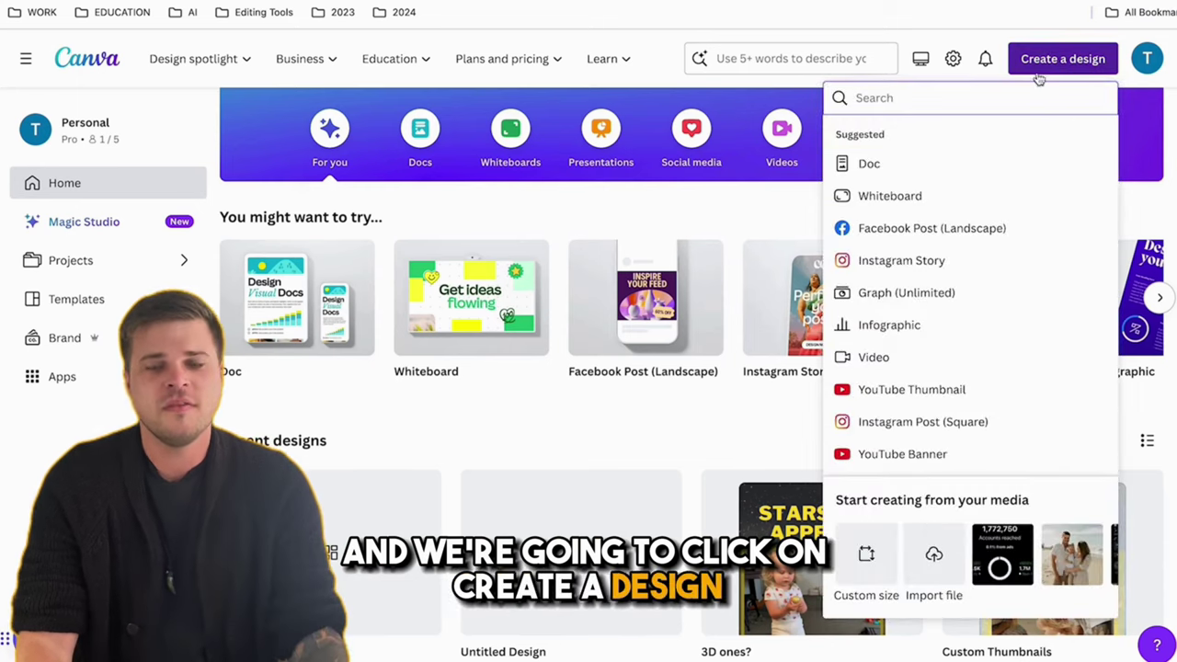
left_click(868, 556)
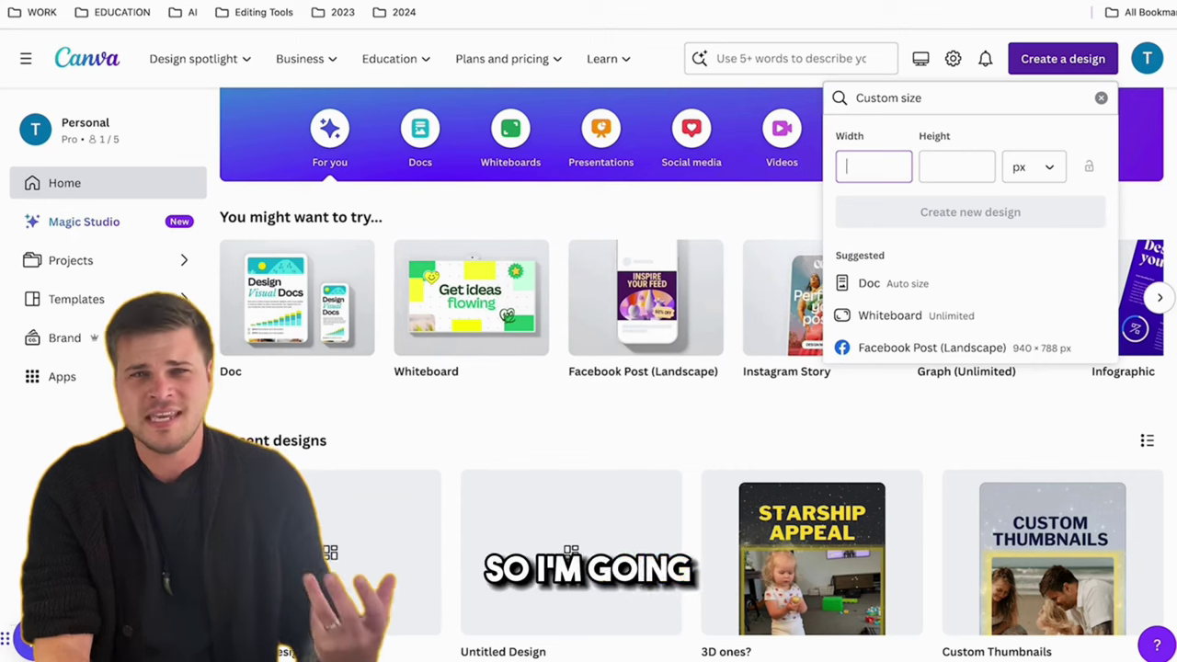
type("7")
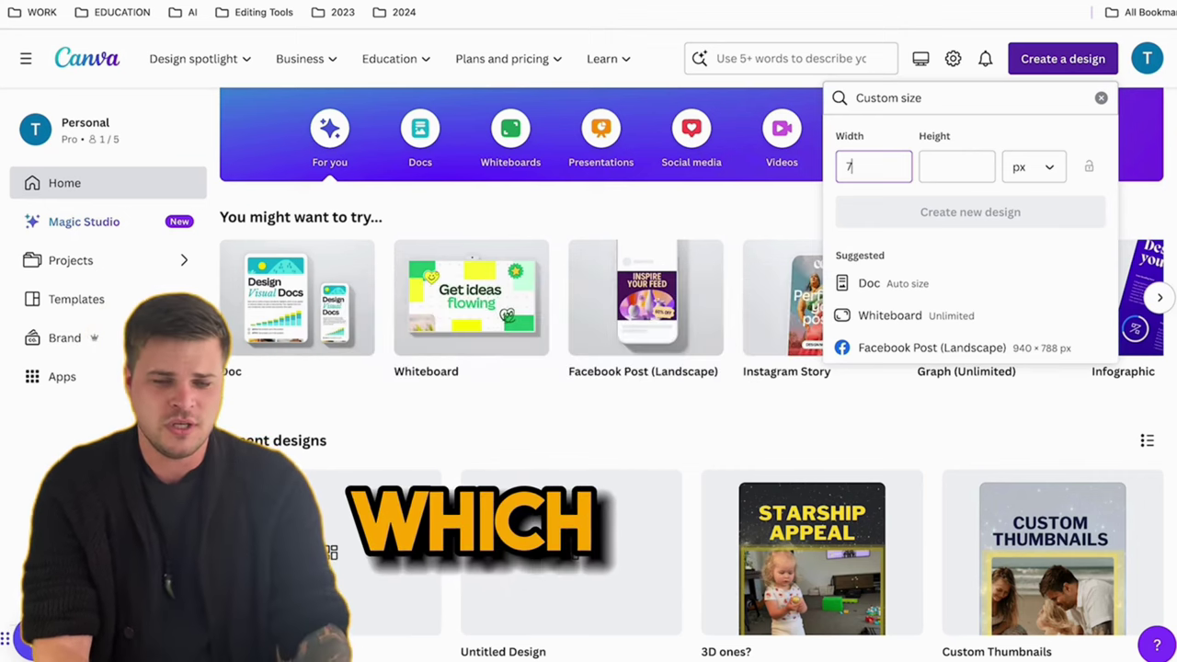
type("560")
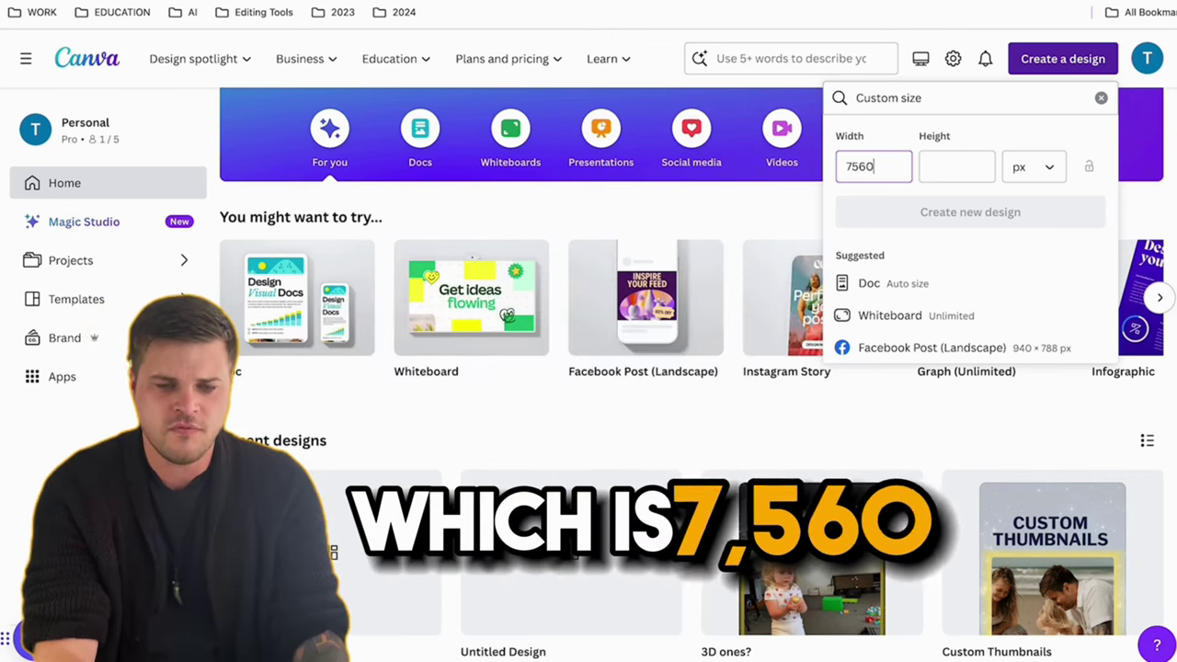
left_click(938, 170)
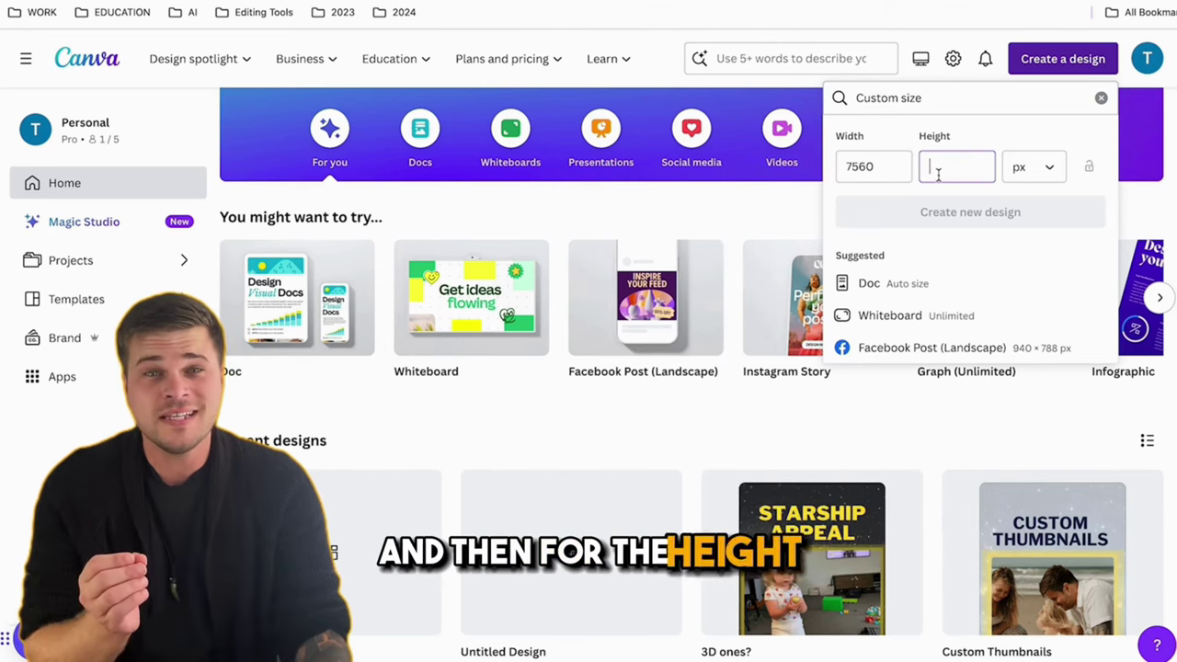
type("1350")
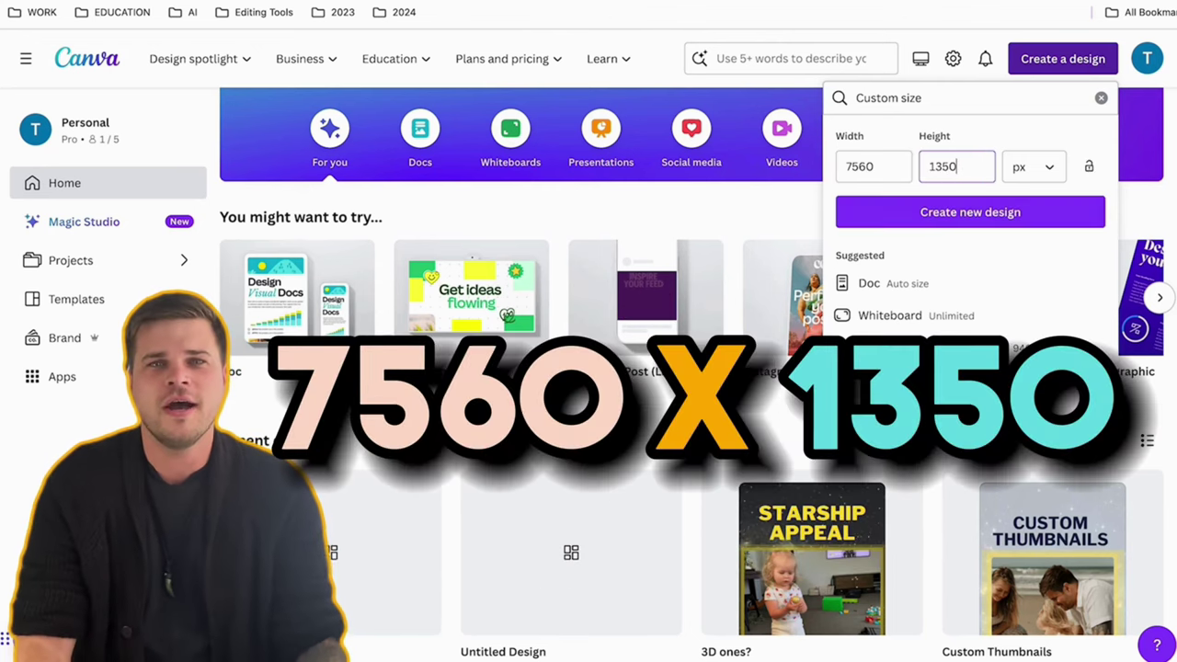
left_click(970, 212)
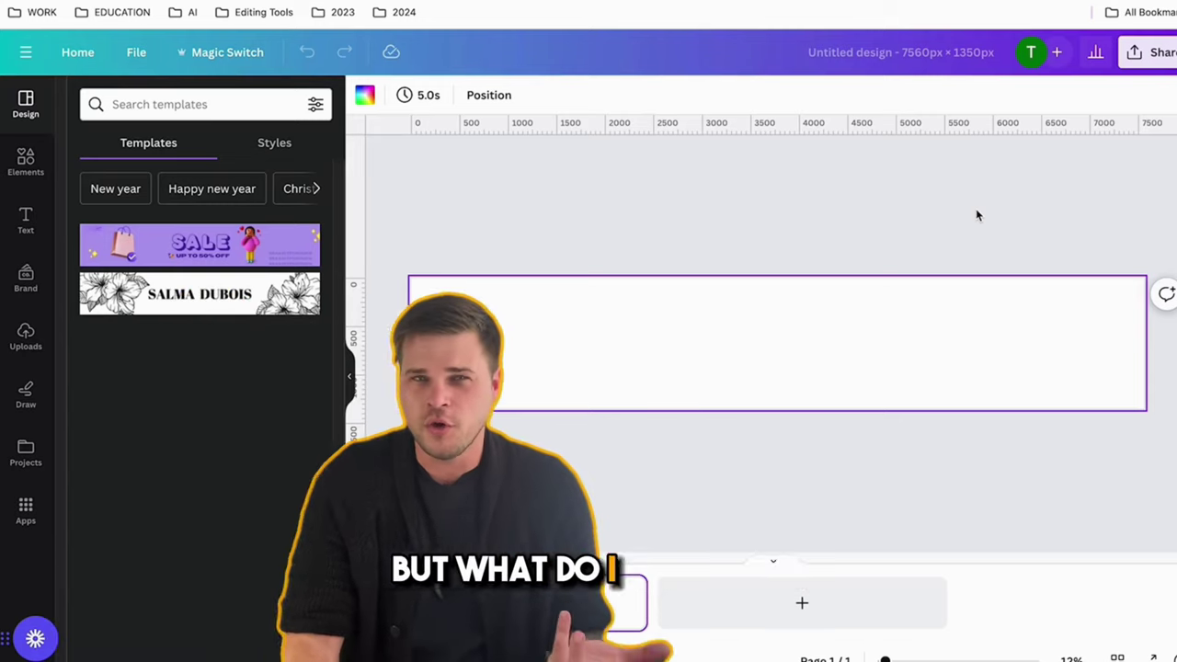
- Collapse the templates sidebar and turn on rulers and guides for the blank page
left_click(349, 377)
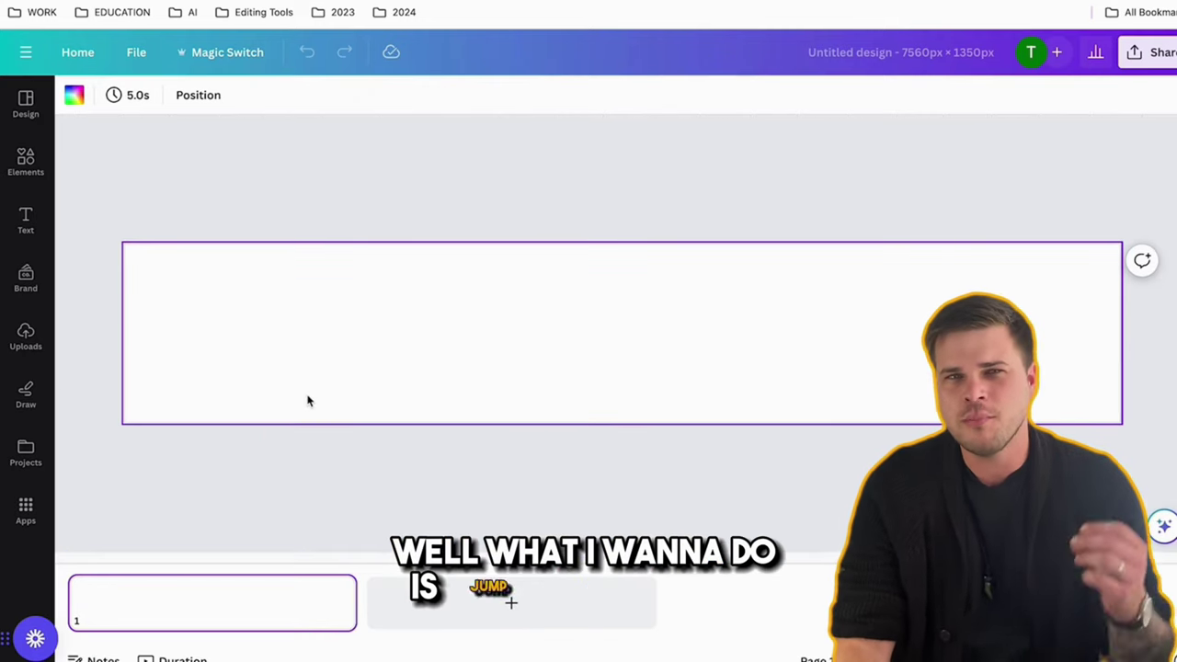
left_click(136, 52)
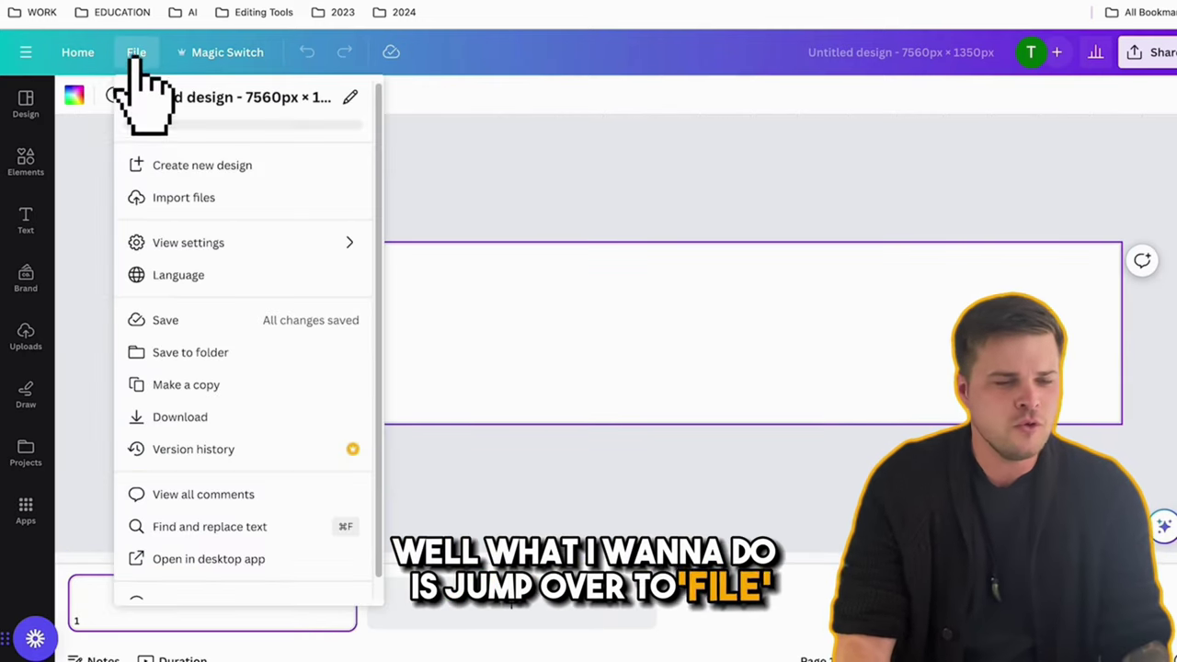
left_click(197, 244)
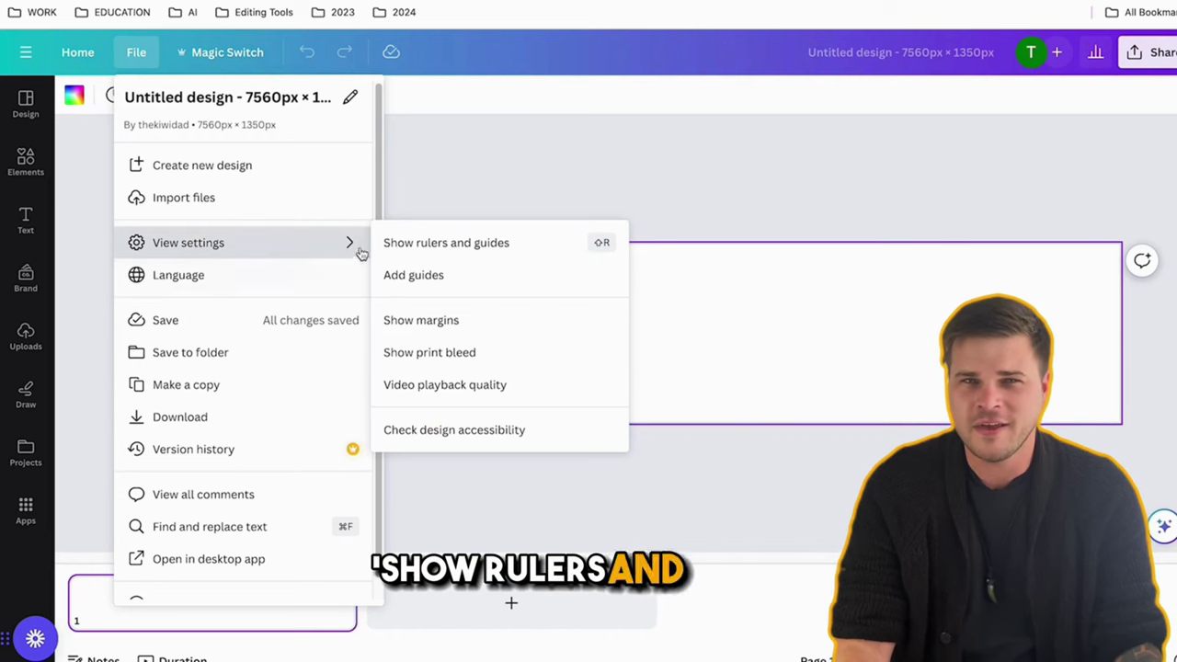
left_click(416, 245)
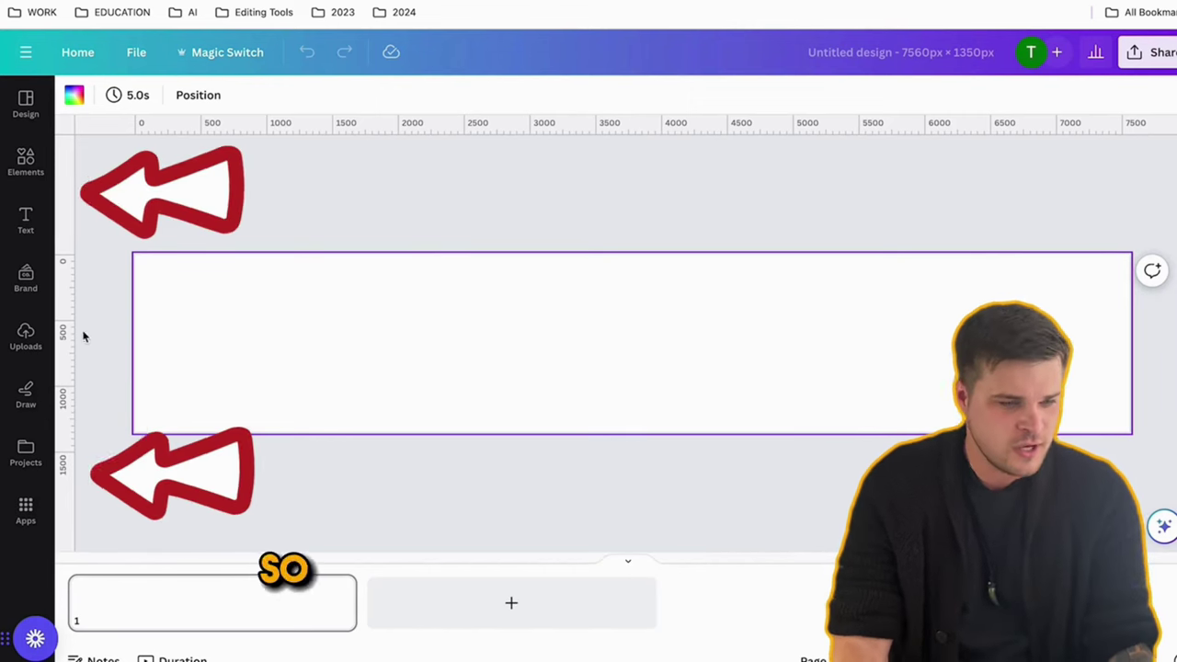
- Add a vertical guide at about 1080 px on the page, fine-tuning its position
left_click_drag(74, 335, 277, 334)
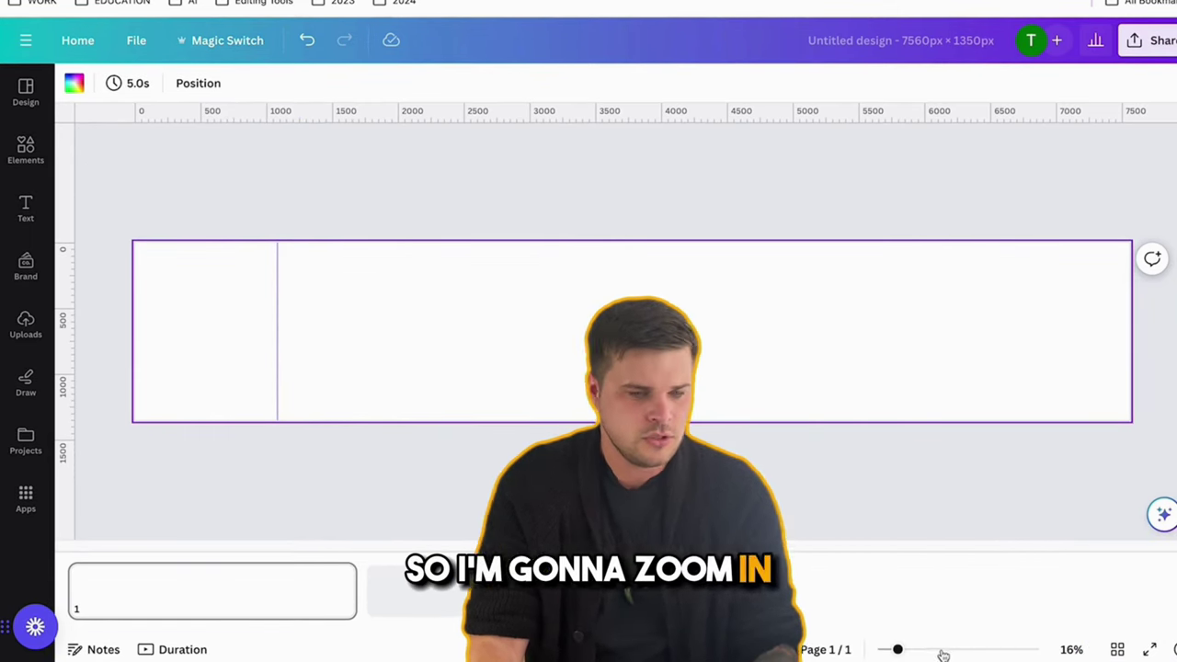
left_click(941, 649)
scroll(559, 397, "left", 10)
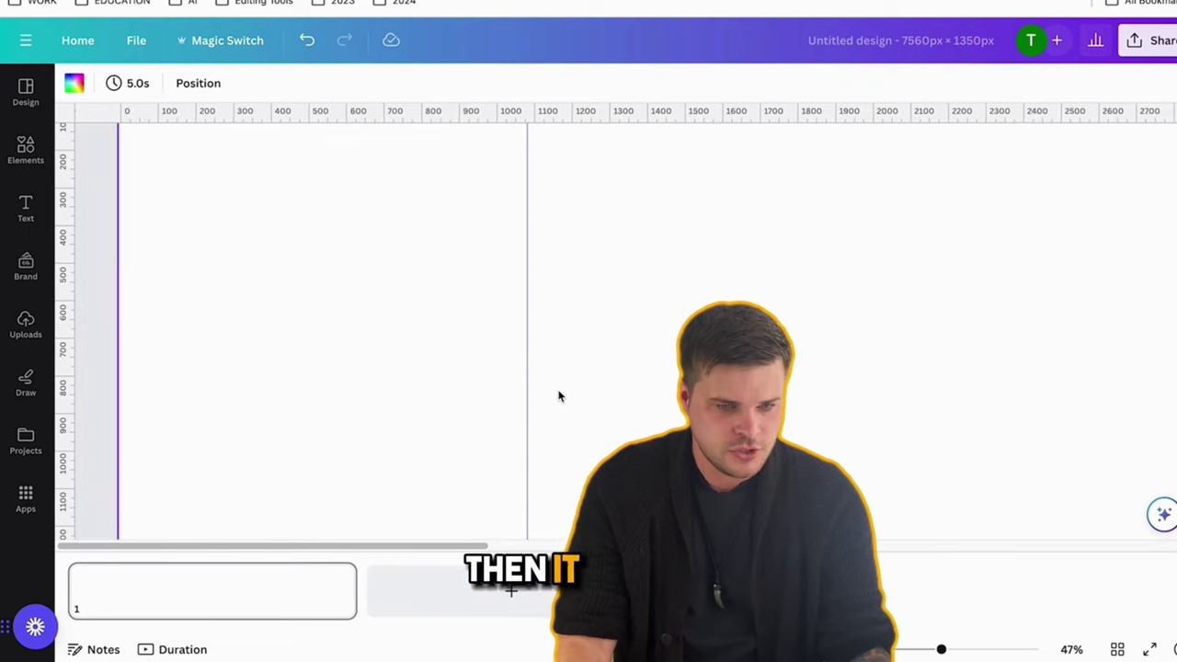
left_click_drag(526, 387, 523, 387)
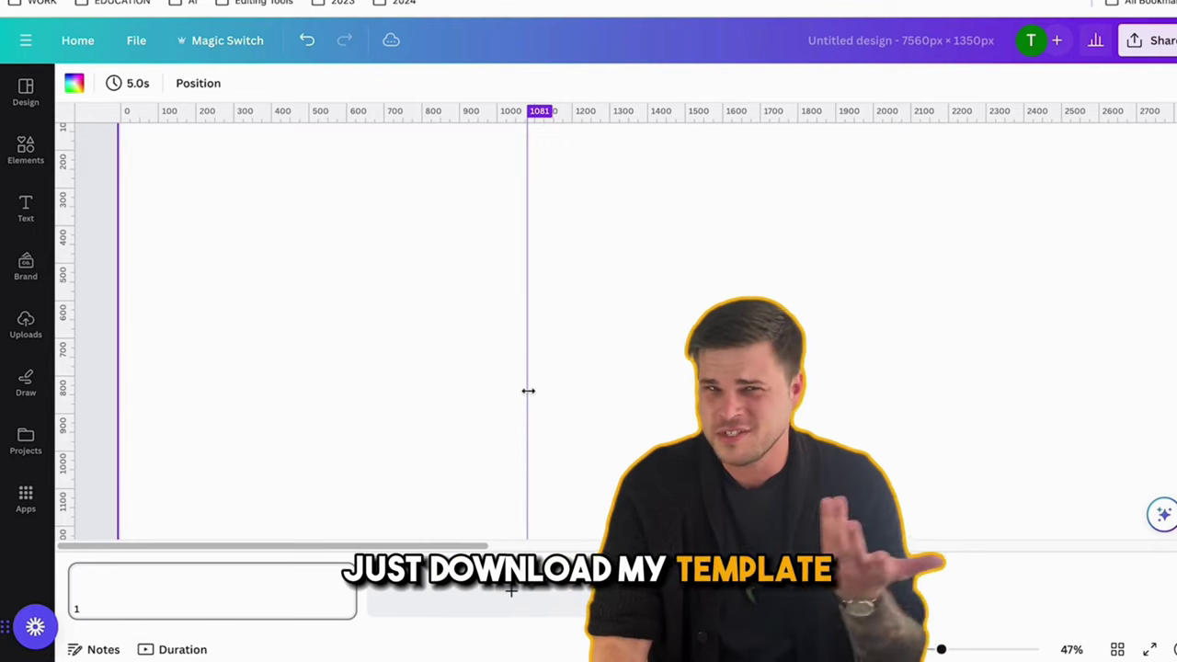
left_click_drag(528, 391, 527, 391)
left_click_drag(940, 651, 966, 651)
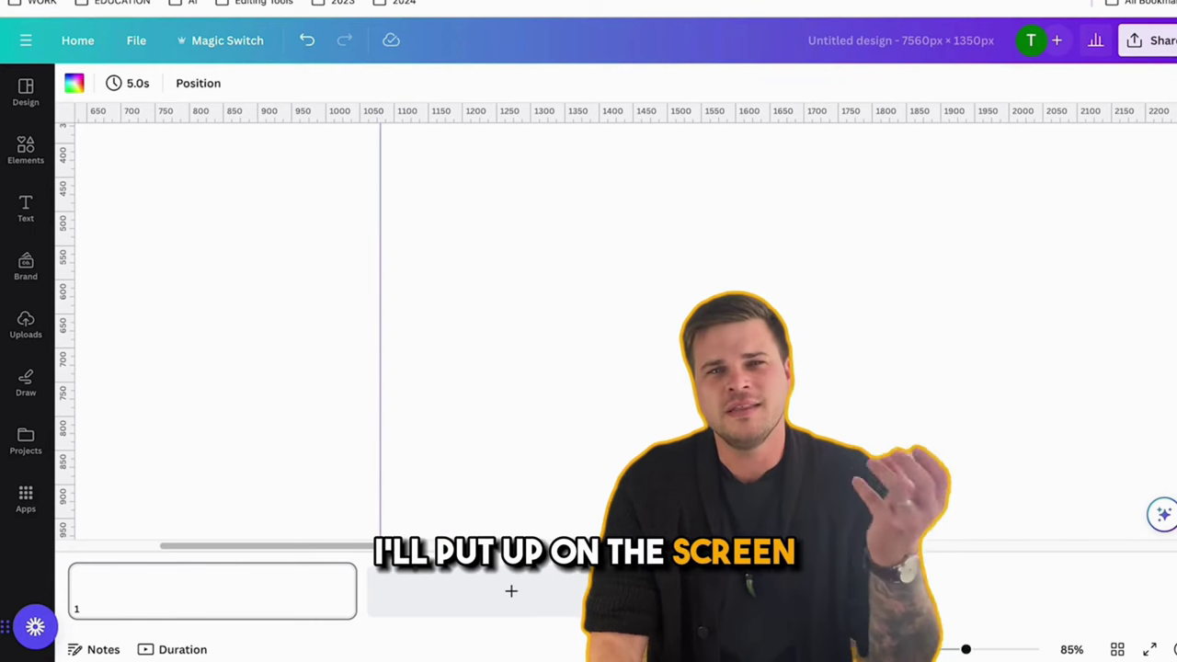
- Add vertical guides at 2160, 3240, 4320 and 5400 px to mark the next slide boundaries
left_click(935, 651)
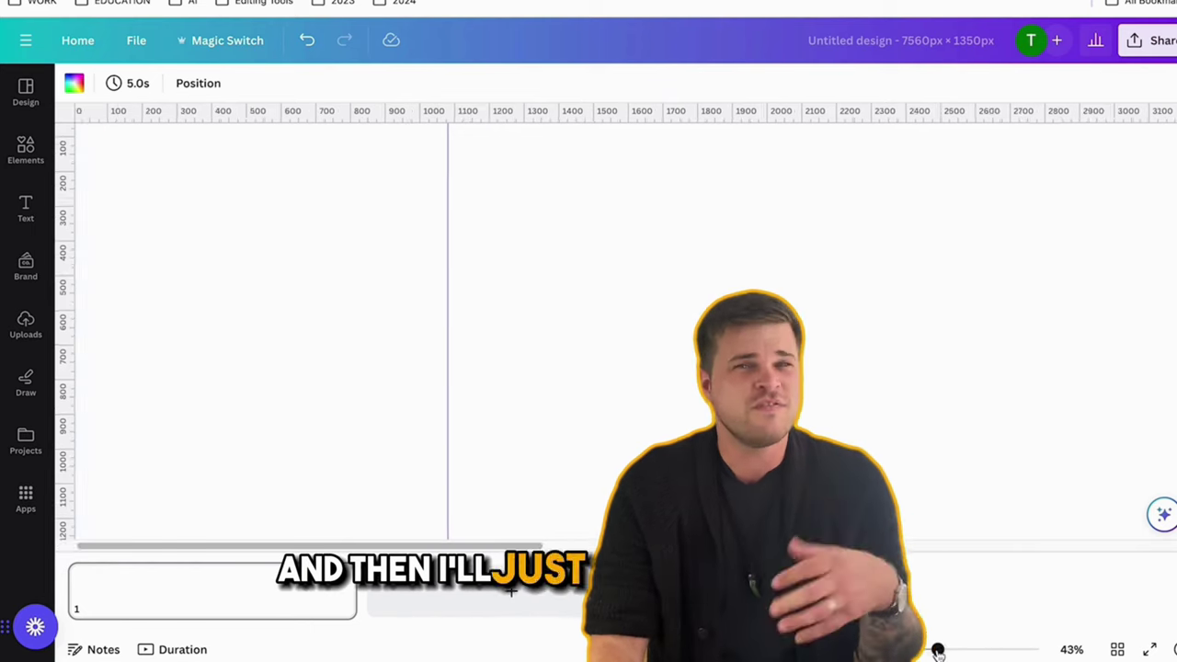
left_click_drag(935, 651, 927, 655)
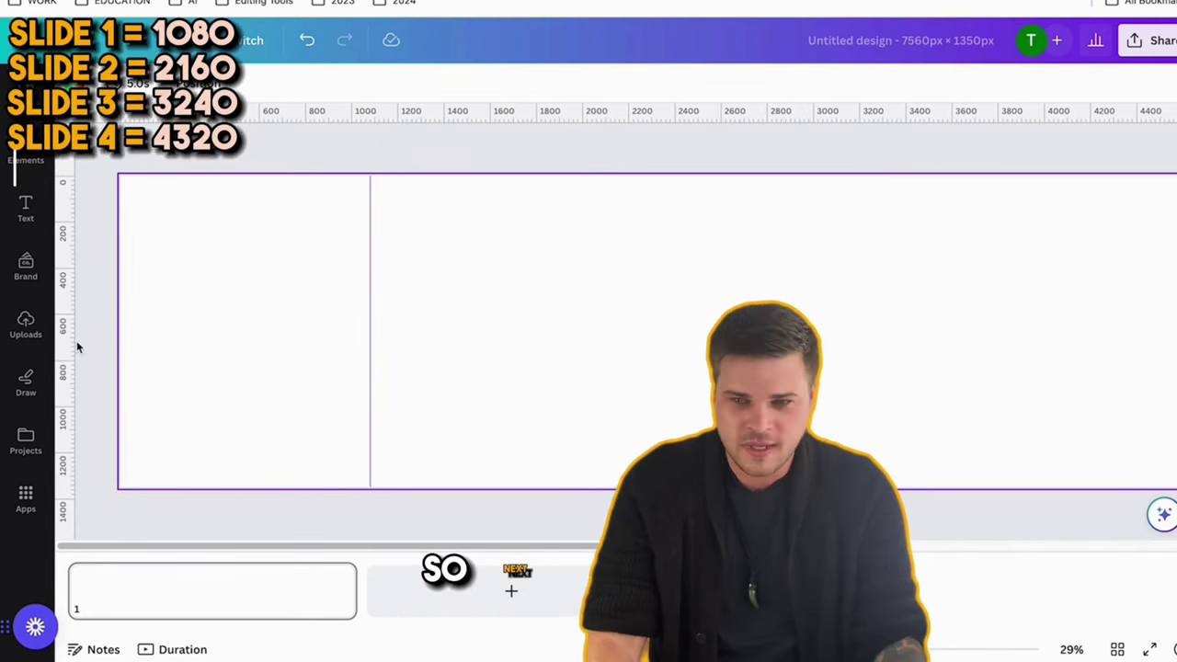
left_click_drag(74, 344, 554, 438)
scroll(607, 391, "up", 3)
scroll(555, 438, "down", 3)
left_click_drag(74, 340, 901, 392)
scroll(924, 393, "up", 5)
left_click_drag(467, 404, 1011, 341)
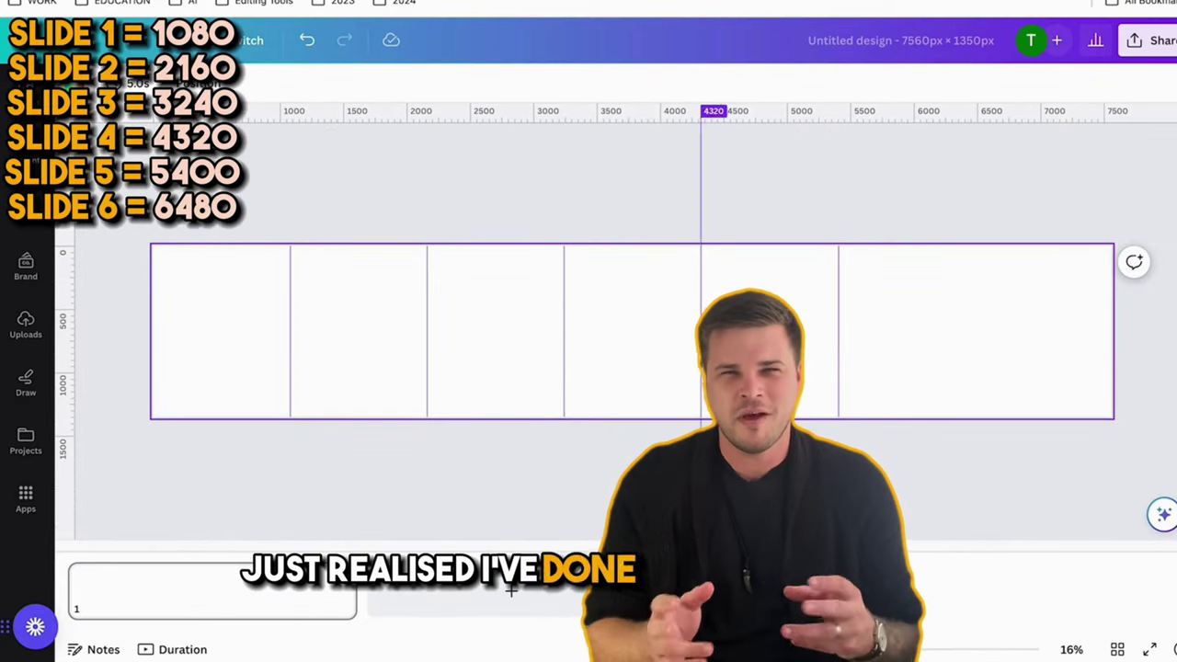
- Add the last vertical guide and adjust it to exactly 6480 px
scroll(616, 331, "up", 5)
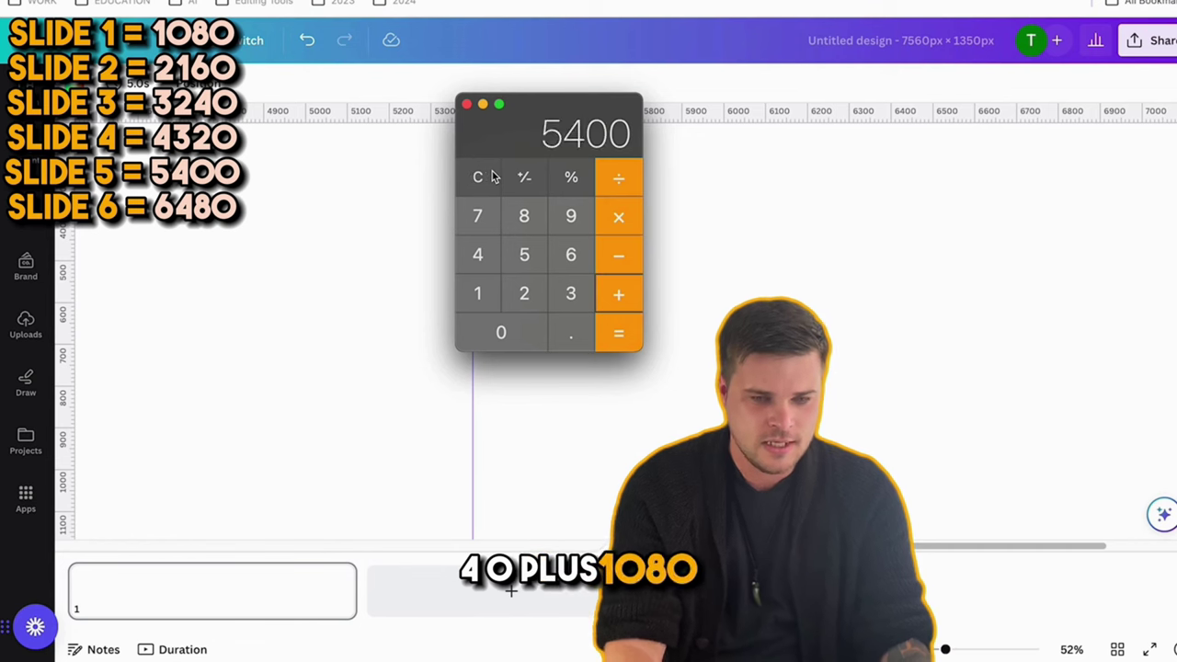
left_click(64, 294)
left_click_drag(63, 294, 925, 392)
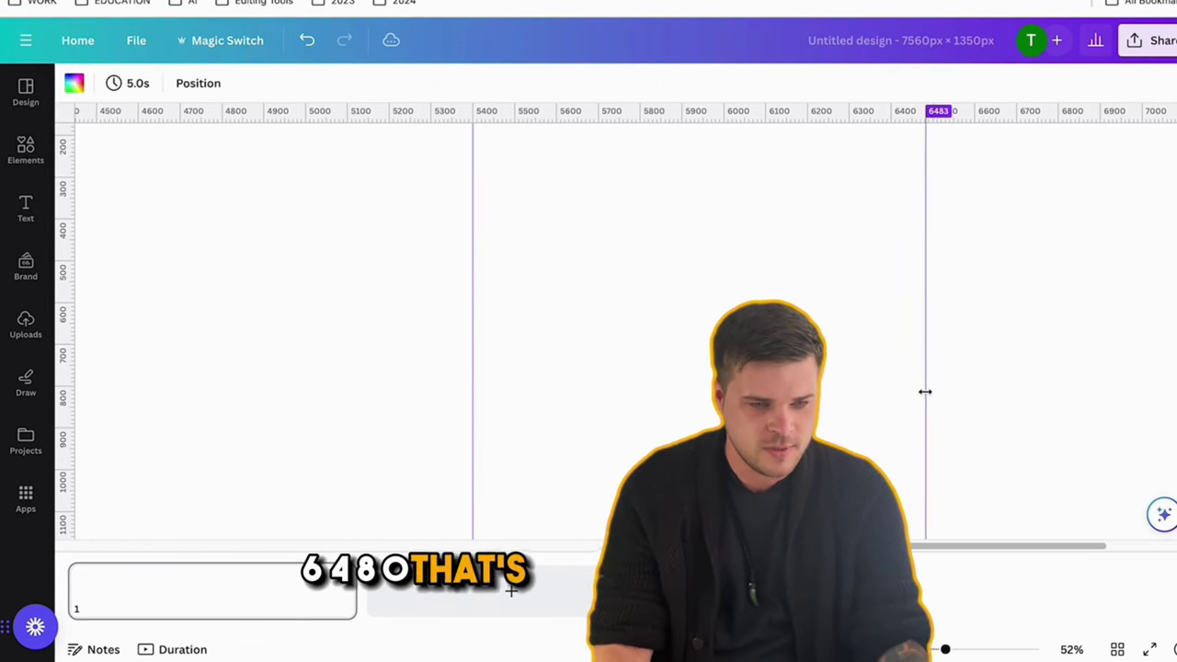
left_click_drag(945, 649, 974, 651)
scroll(857, 439, "right", 5)
left_click_drag(857, 441, 858, 442)
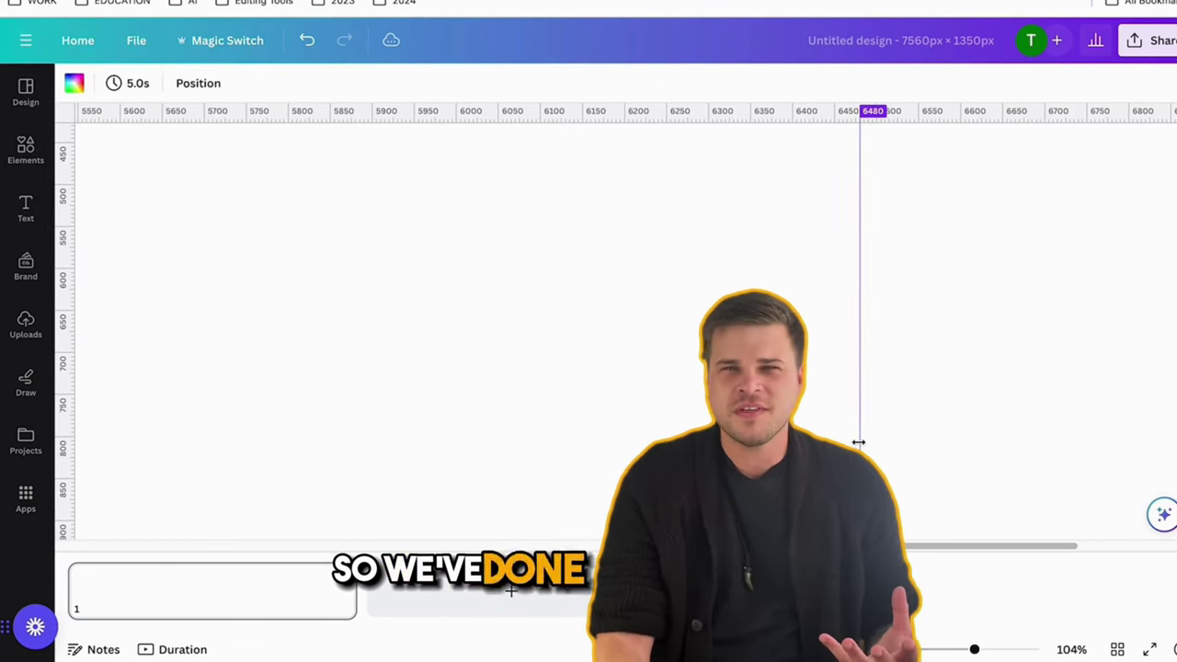
- Add two horizontal guides across the page, one near its upper edge and one at 1215 px
left_click_drag(973, 649, 911, 649)
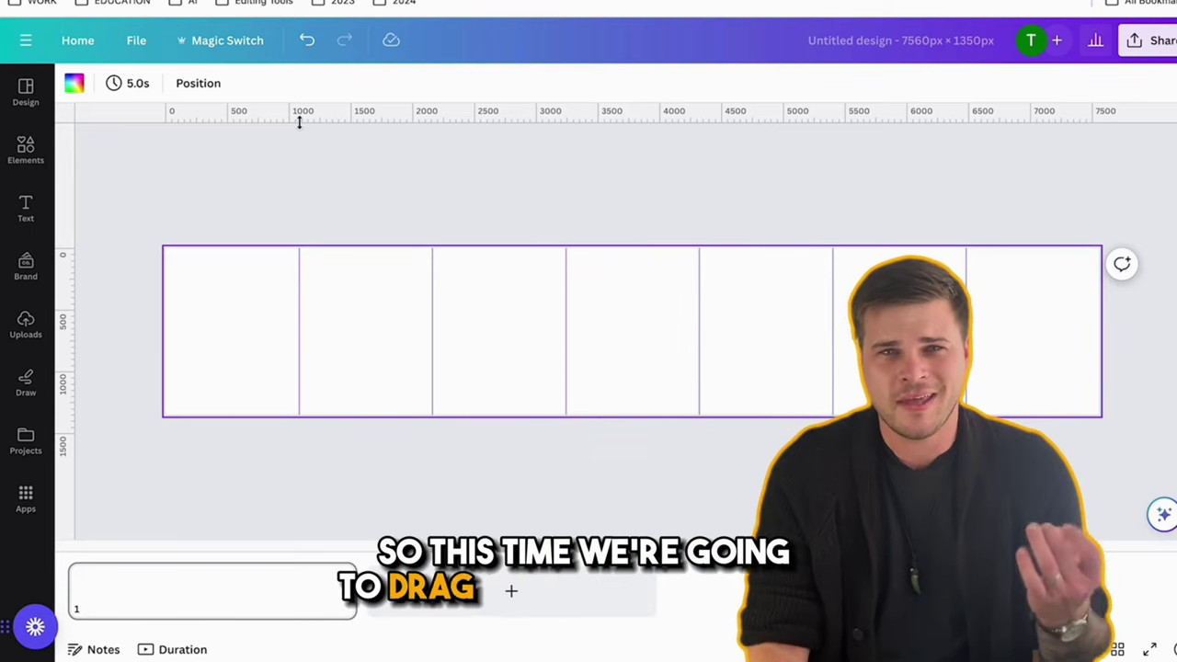
left_click_drag(299, 122, 298, 262)
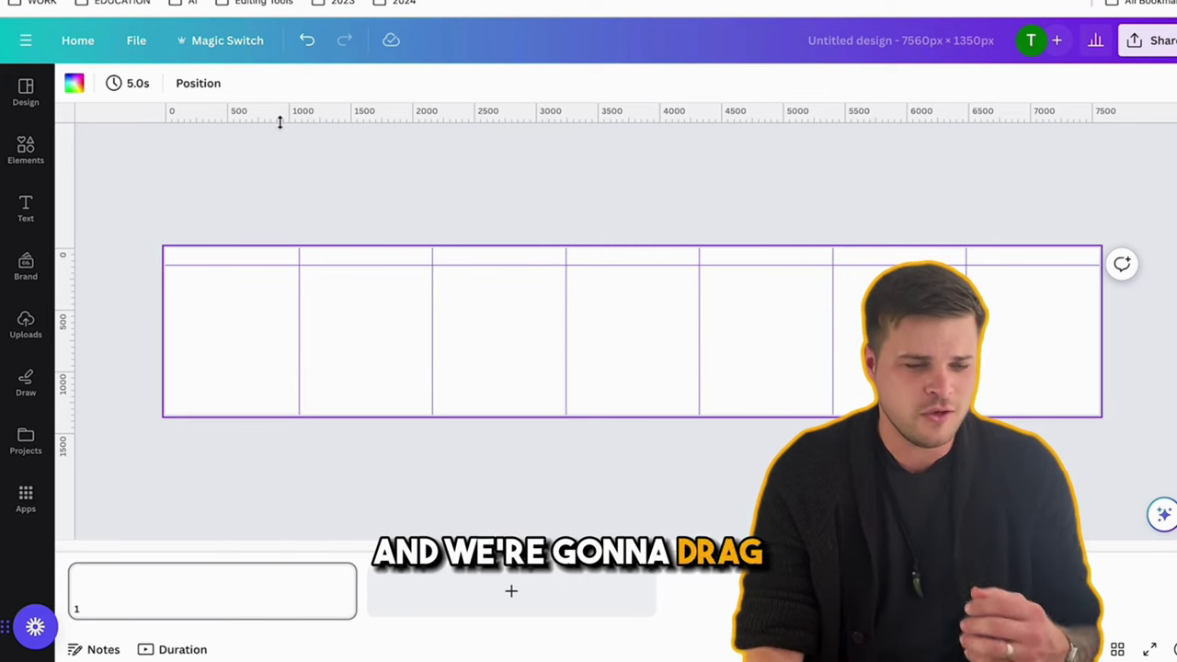
left_click_drag(279, 123, 270, 399)
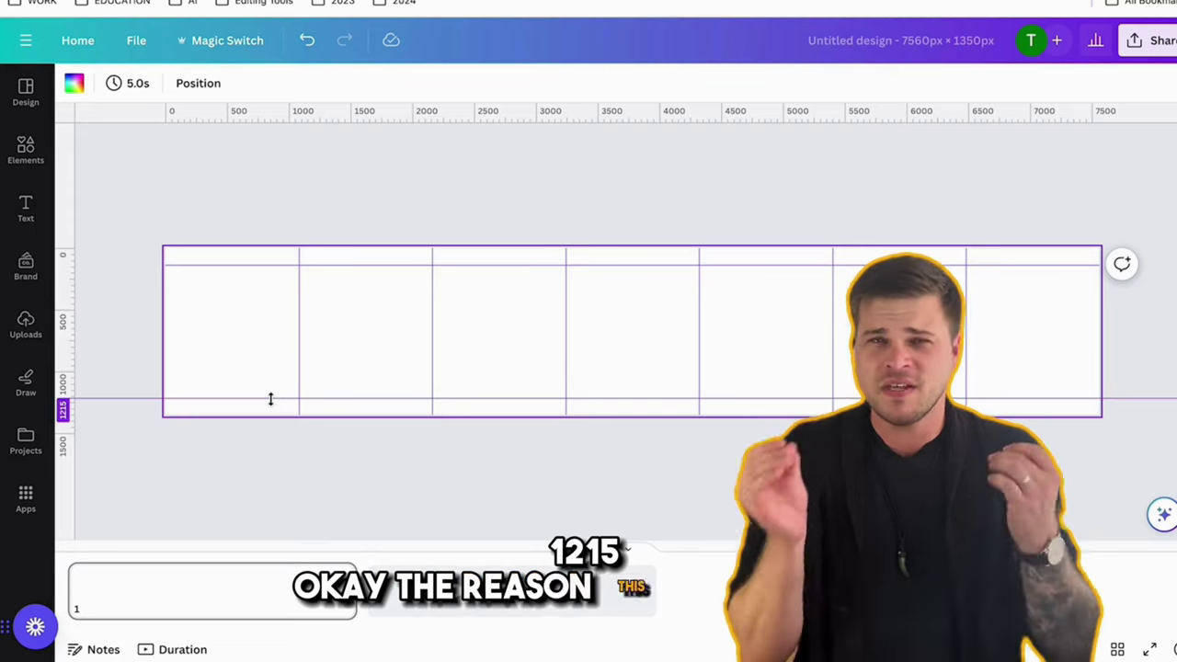
left_click(469, 196)
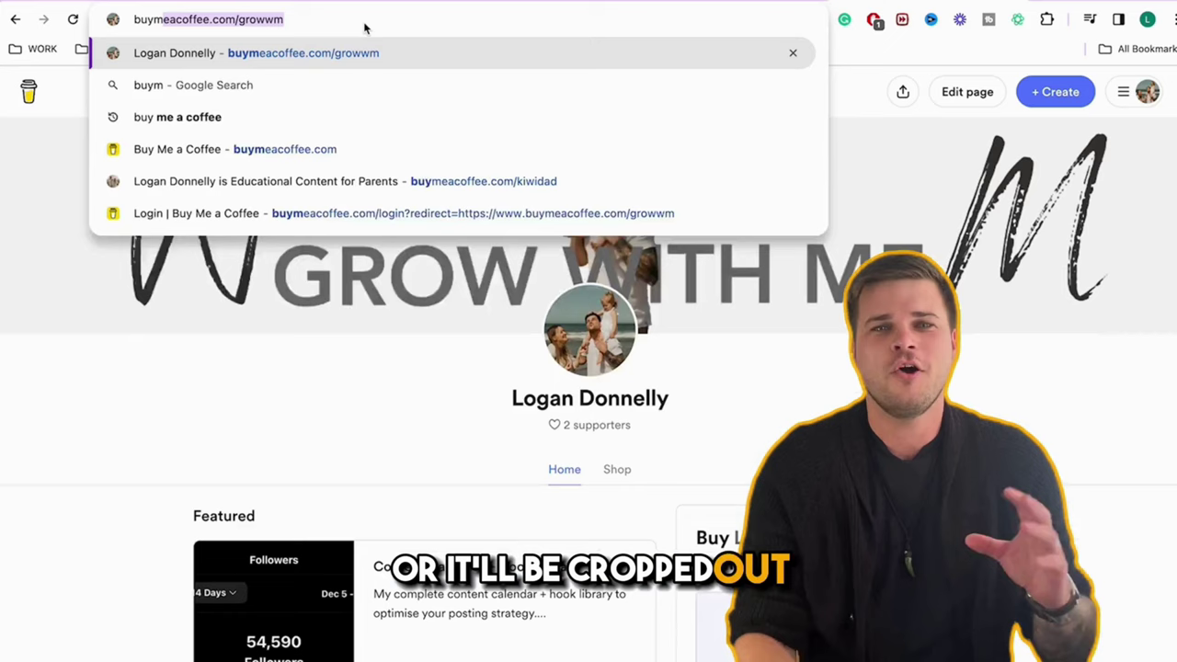
- Switch to buymeacoffee.com/growwm in the browser and browse the Shop for the carousel template
type("a")
key("Right")
key("Return")
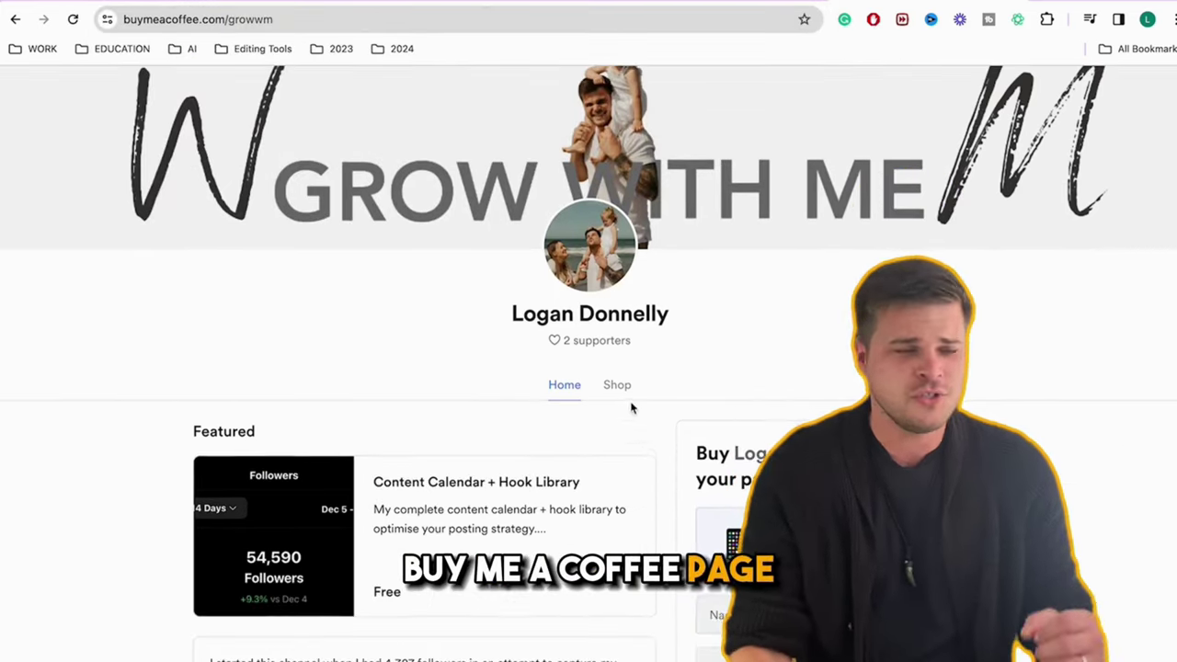
left_click(631, 428)
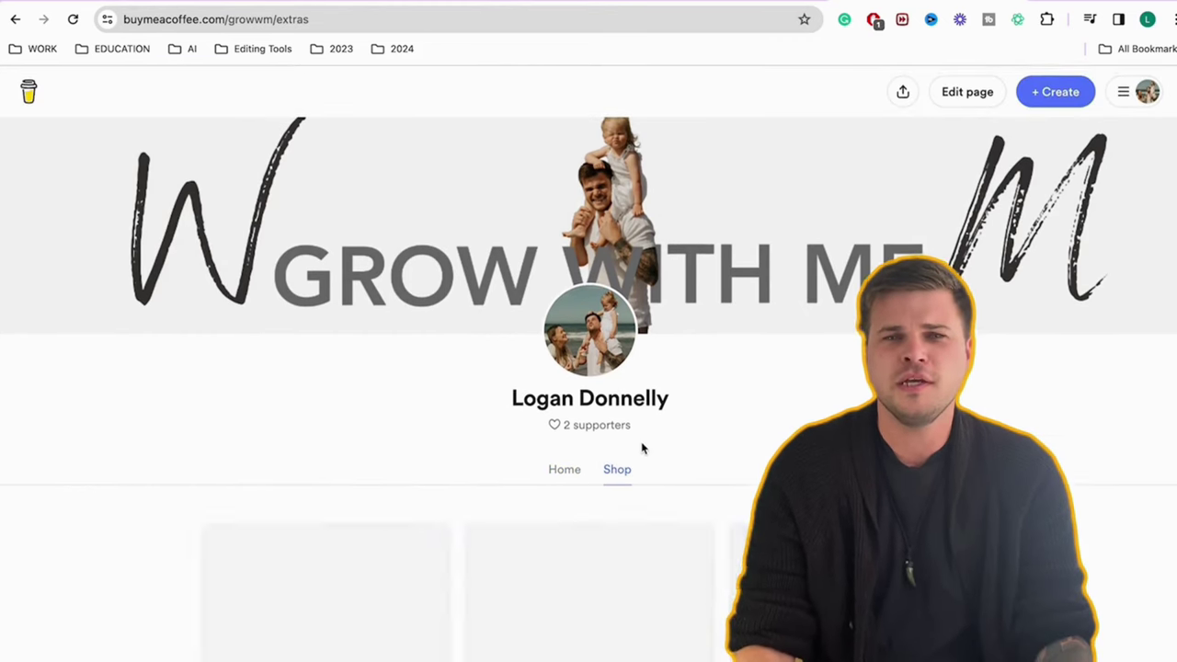
scroll(641, 449, "down", 3)
scroll(640, 449, "down", 1)
mouse_move(400, 387)
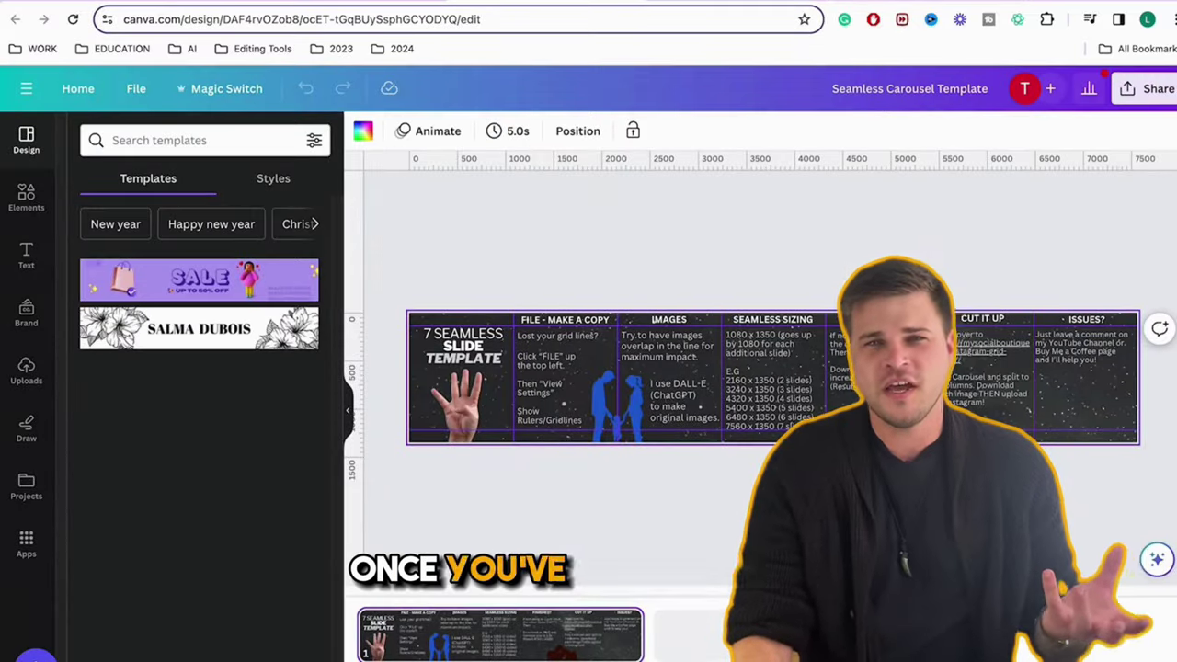
- Make a copy of the Seamless Carousel Template and open the copy's view settings
scroll(777, 387, "up", 5)
left_click(25, 139)
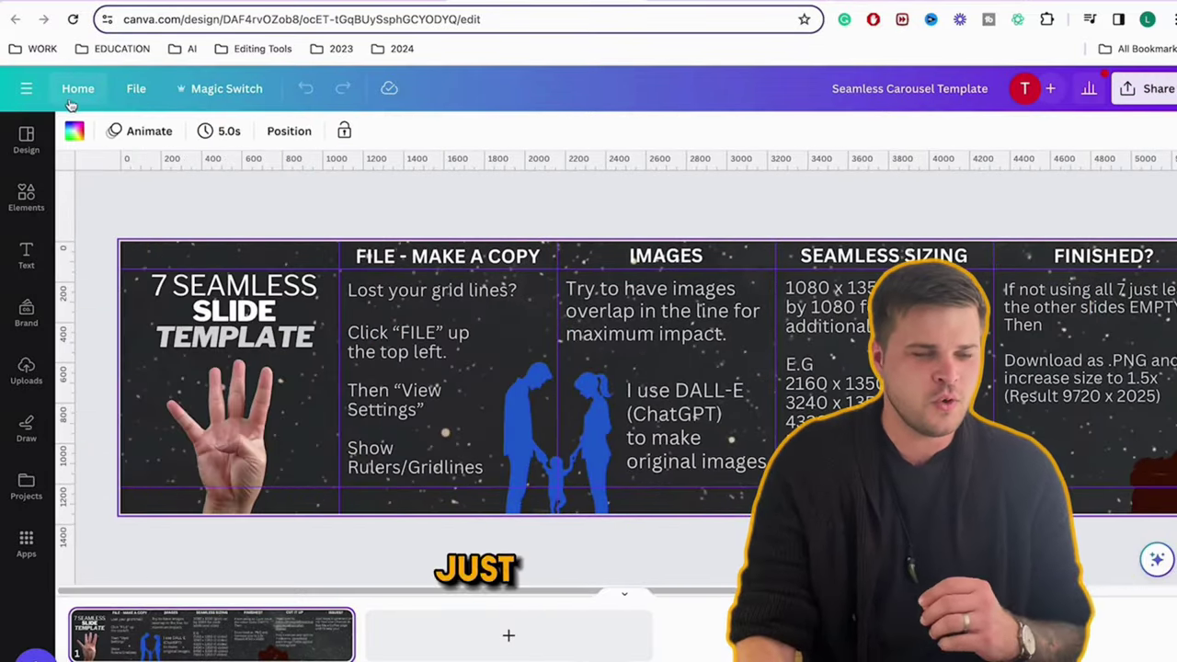
left_click(136, 89)
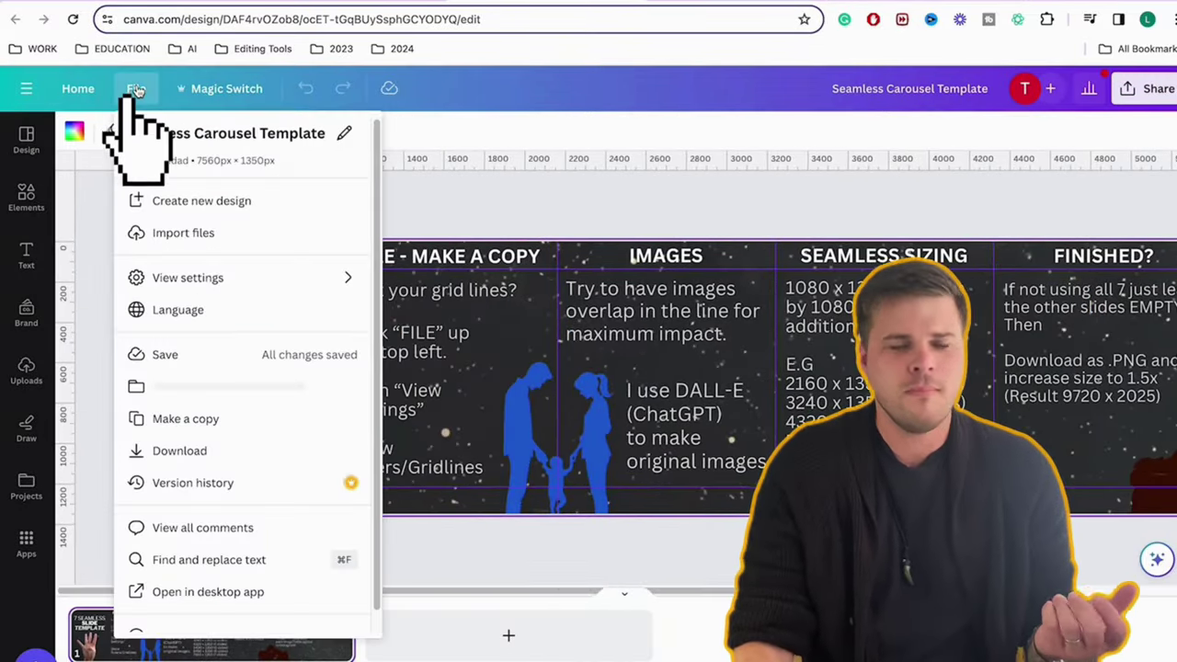
left_click(186, 420)
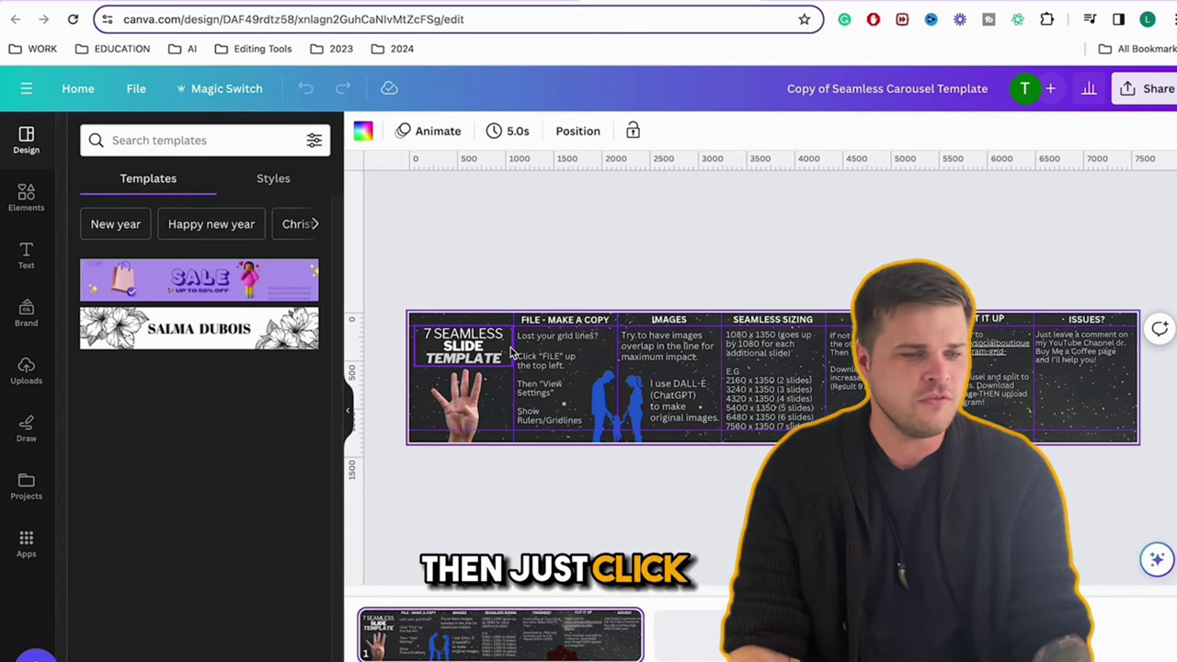
left_click(136, 88)
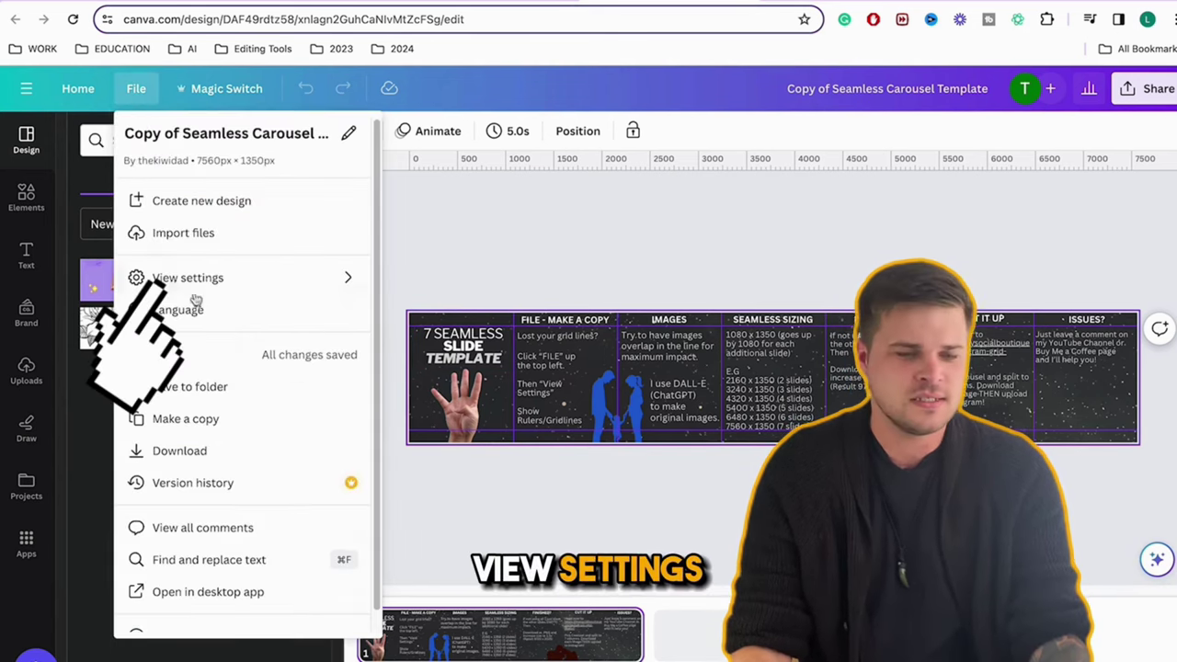
mouse_move(192, 284)
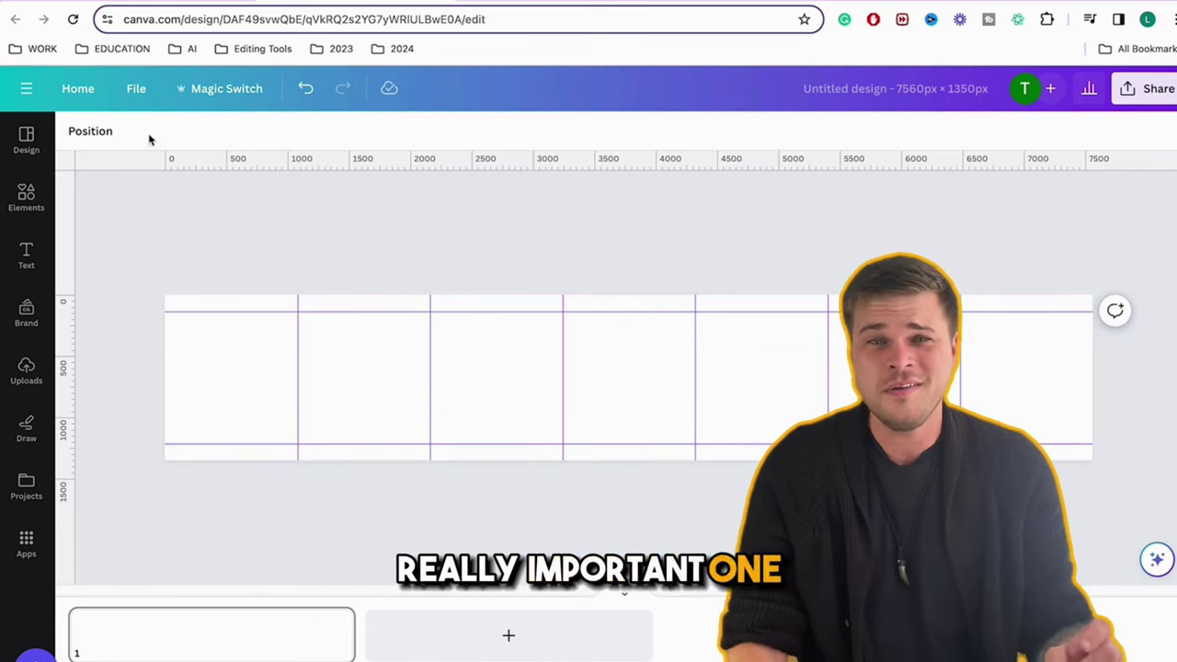
- Lock the guides in the design's view settings
left_click(136, 88)
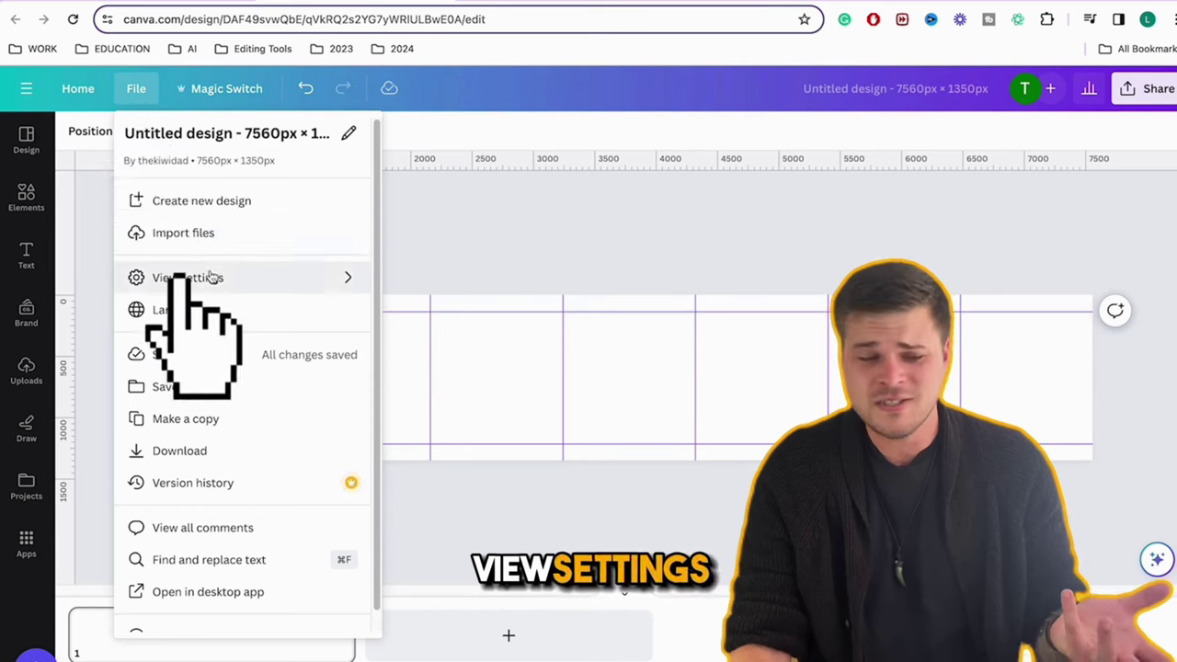
mouse_move(221, 279)
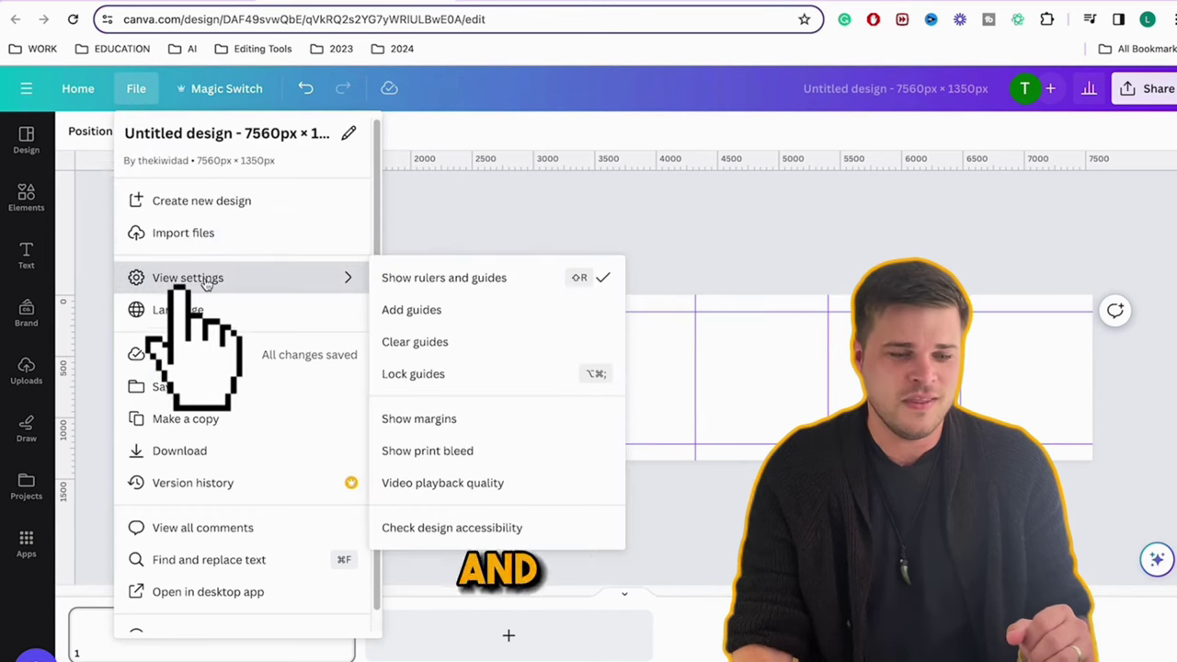
left_click(426, 379)
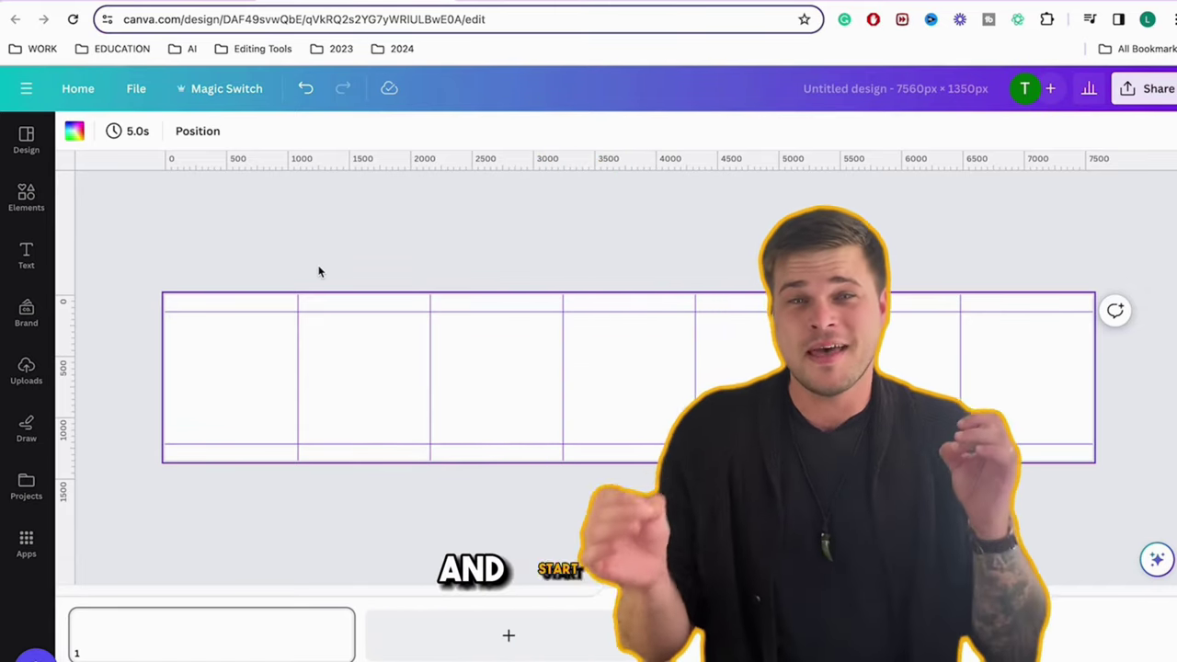
left_click(195, 209)
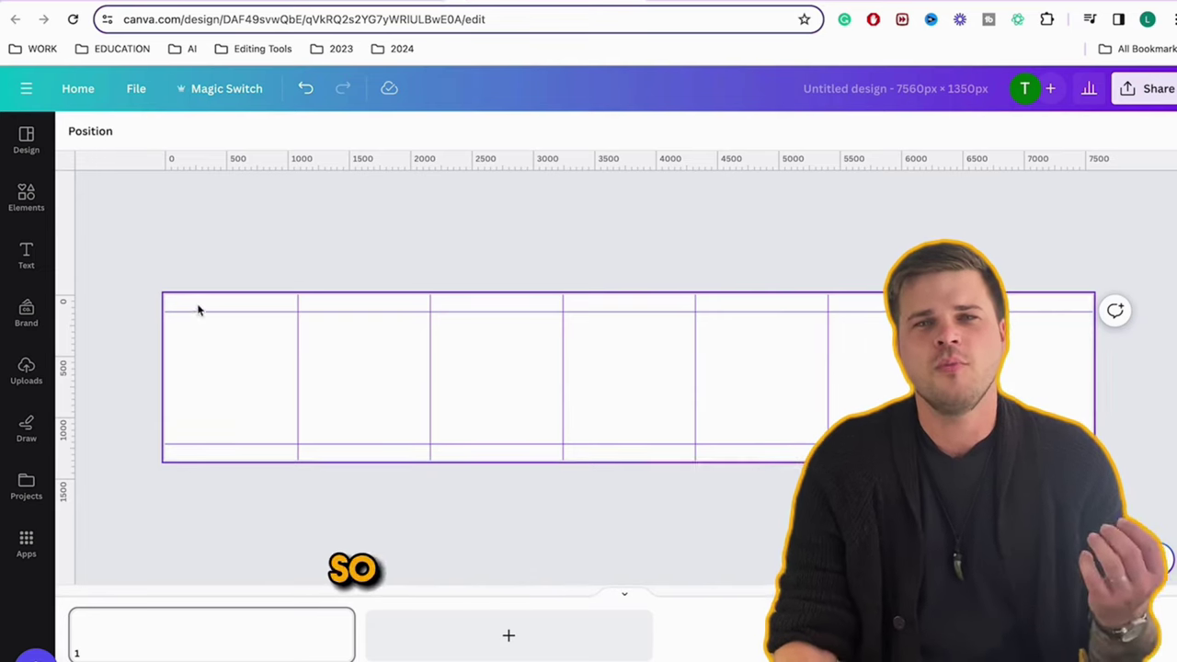
- Search the elements for "space" and fill the whole page with the blue starry photo
left_click(28, 193)
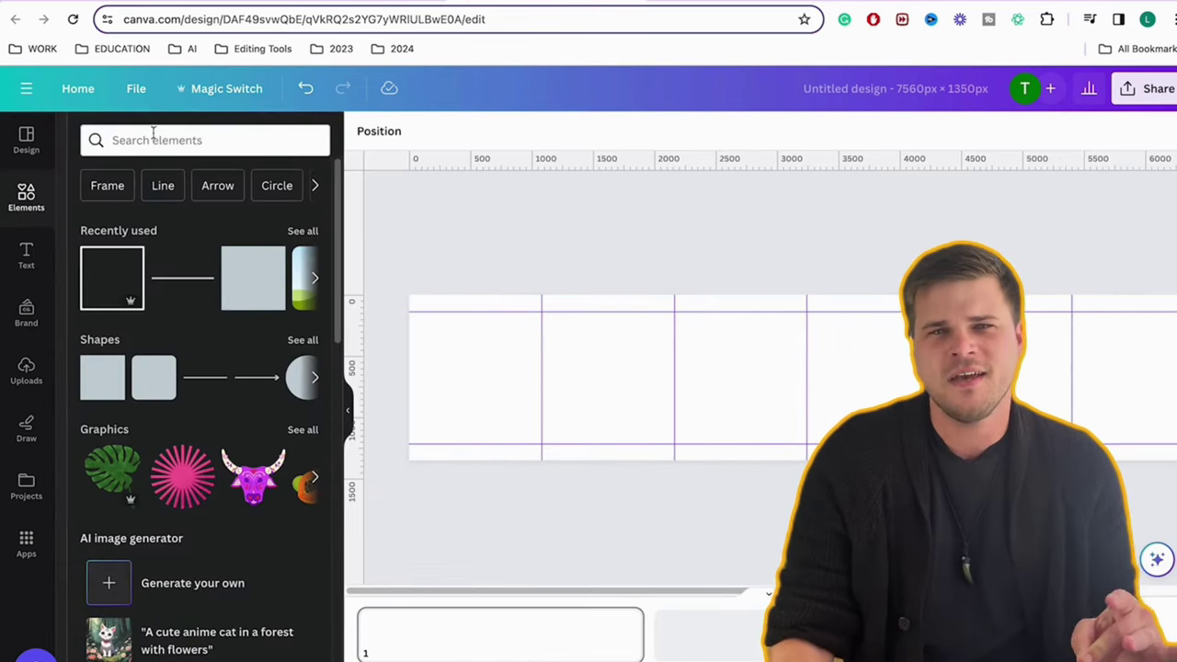
left_click(156, 140)
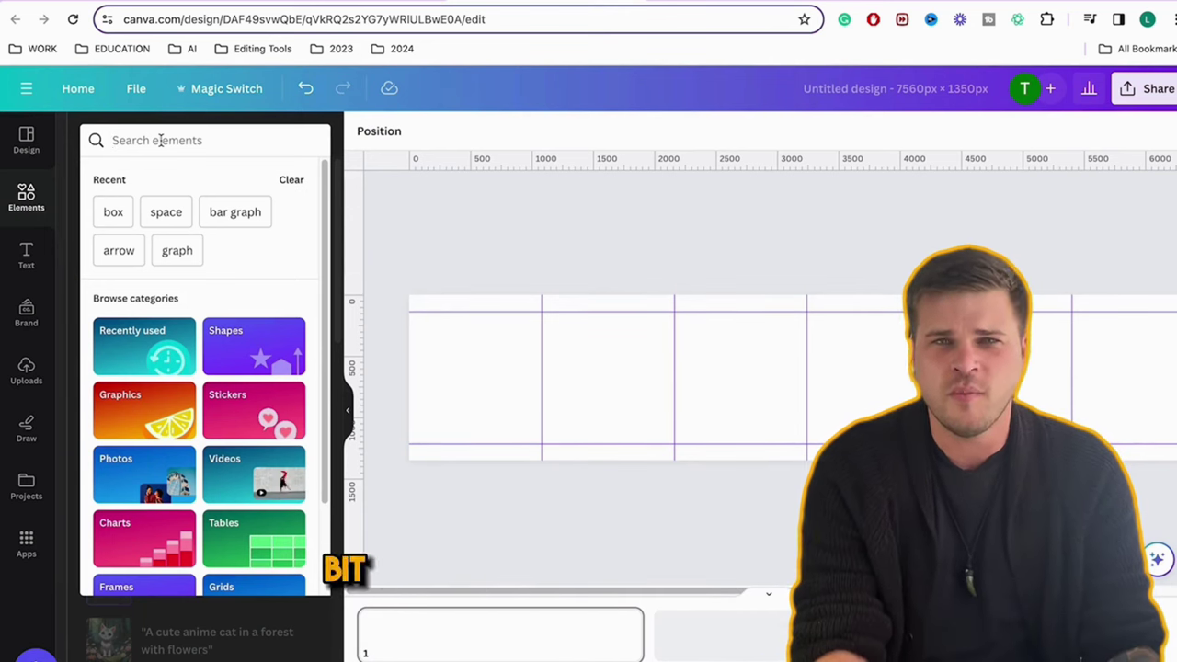
type("space")
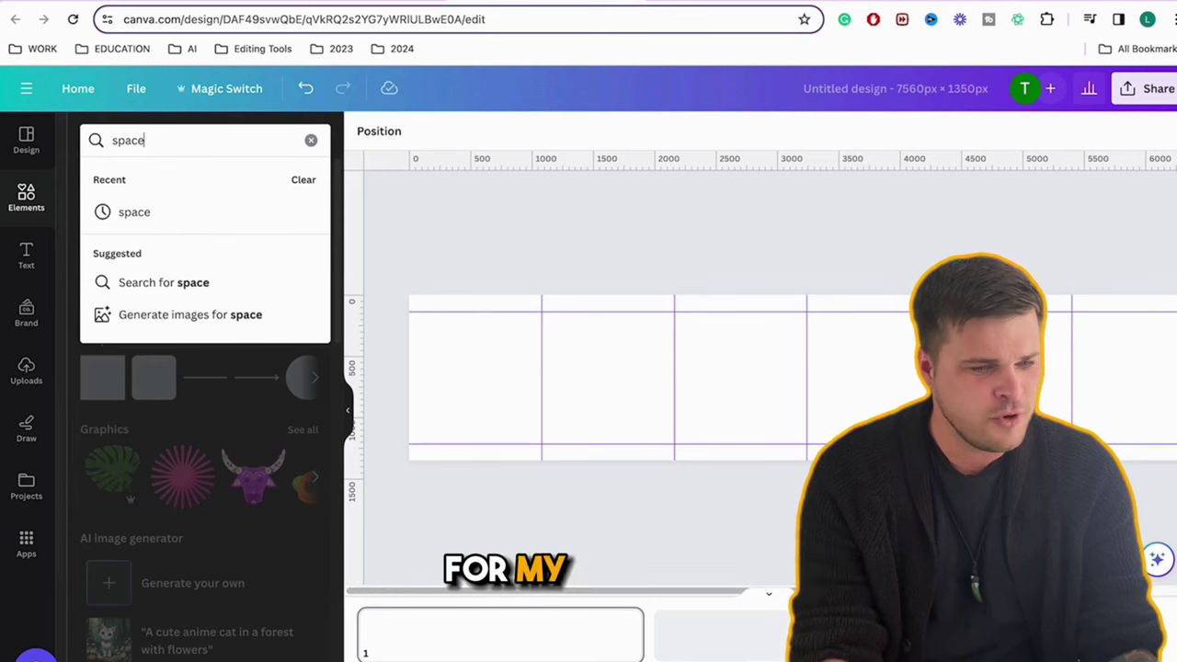
key("Return")
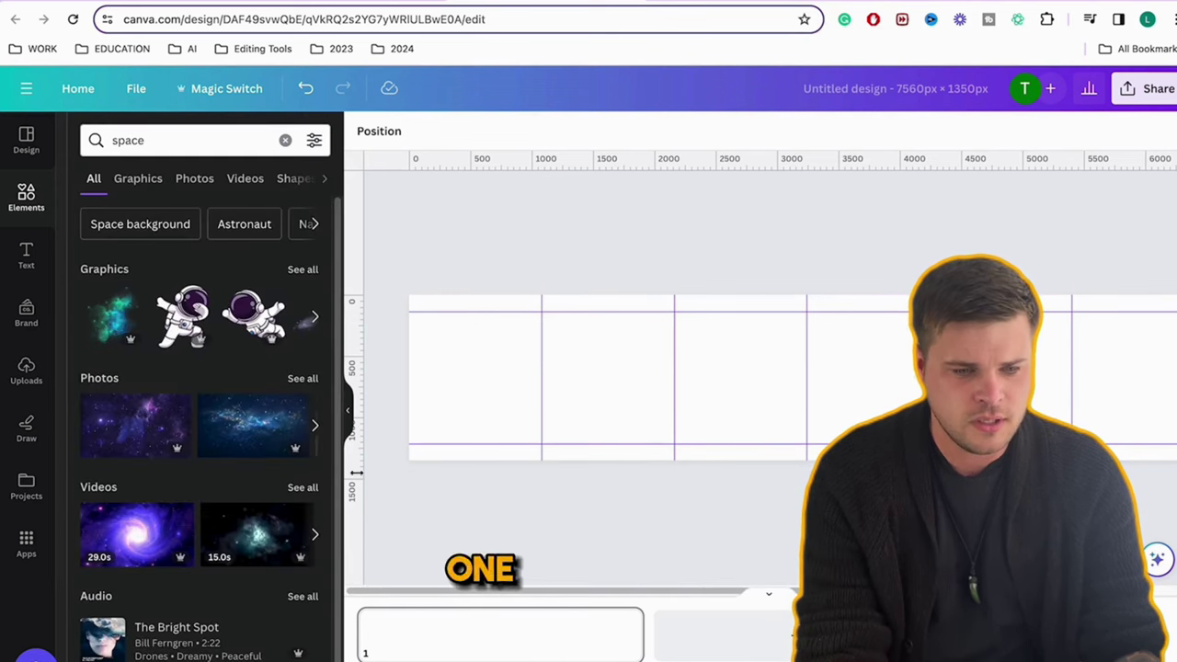
left_click_drag(228, 432, 412, 354)
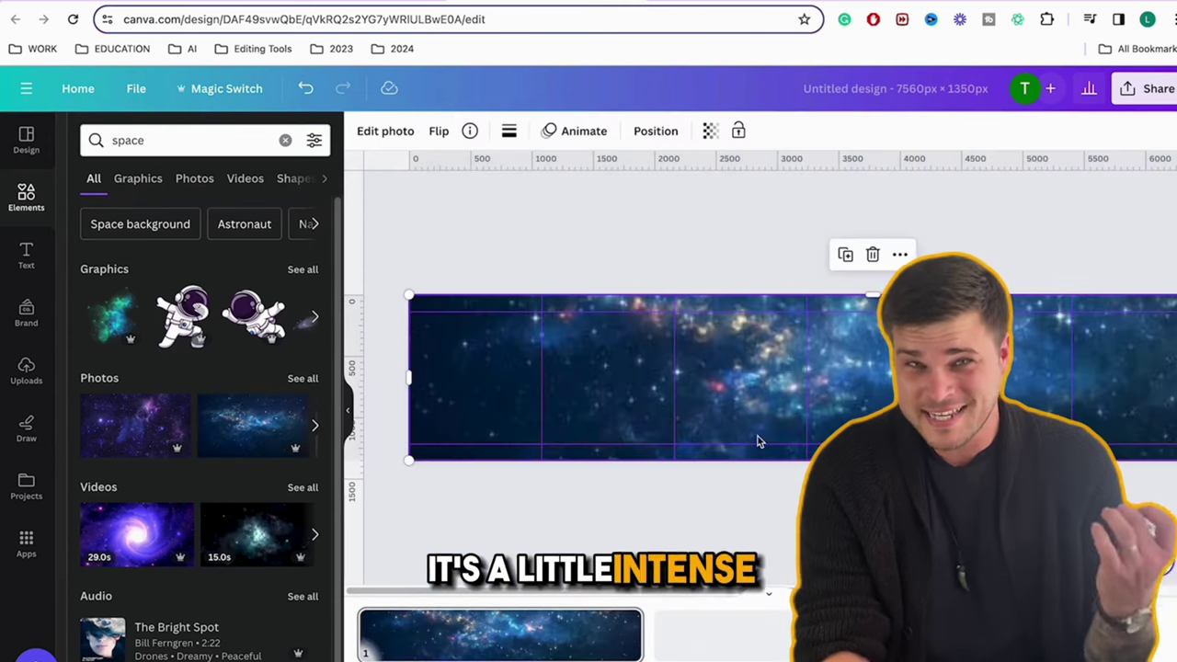
left_click(453, 237)
left_click(347, 410)
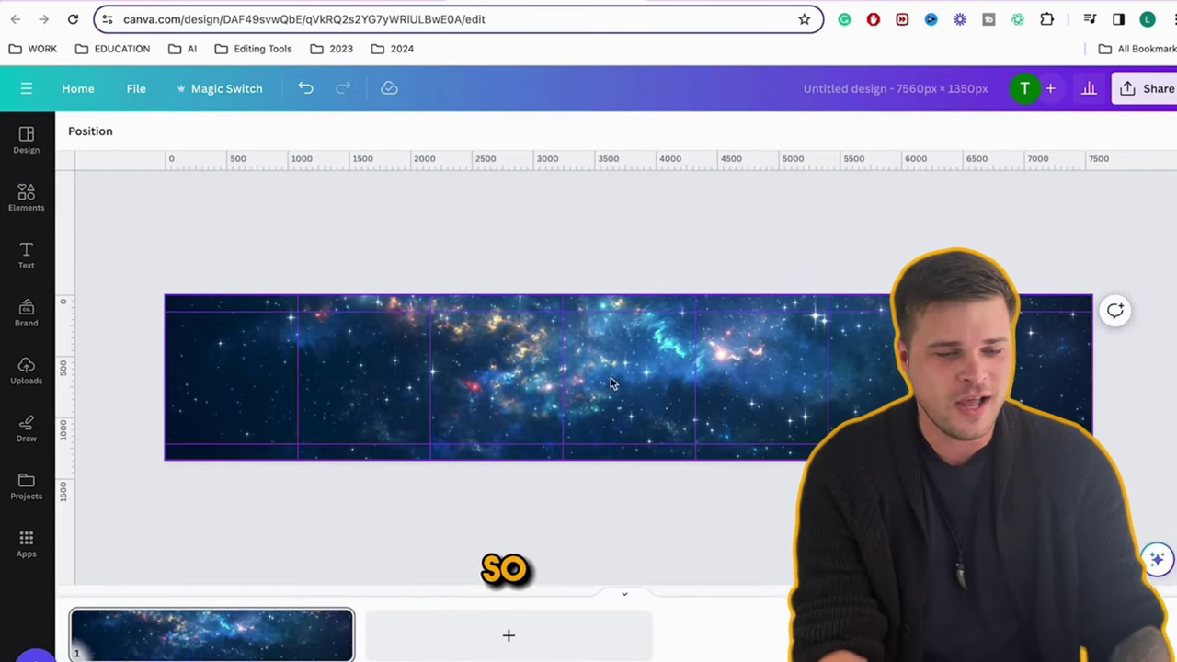
- Set the space background photo's transparency to 20
left_click(630, 369)
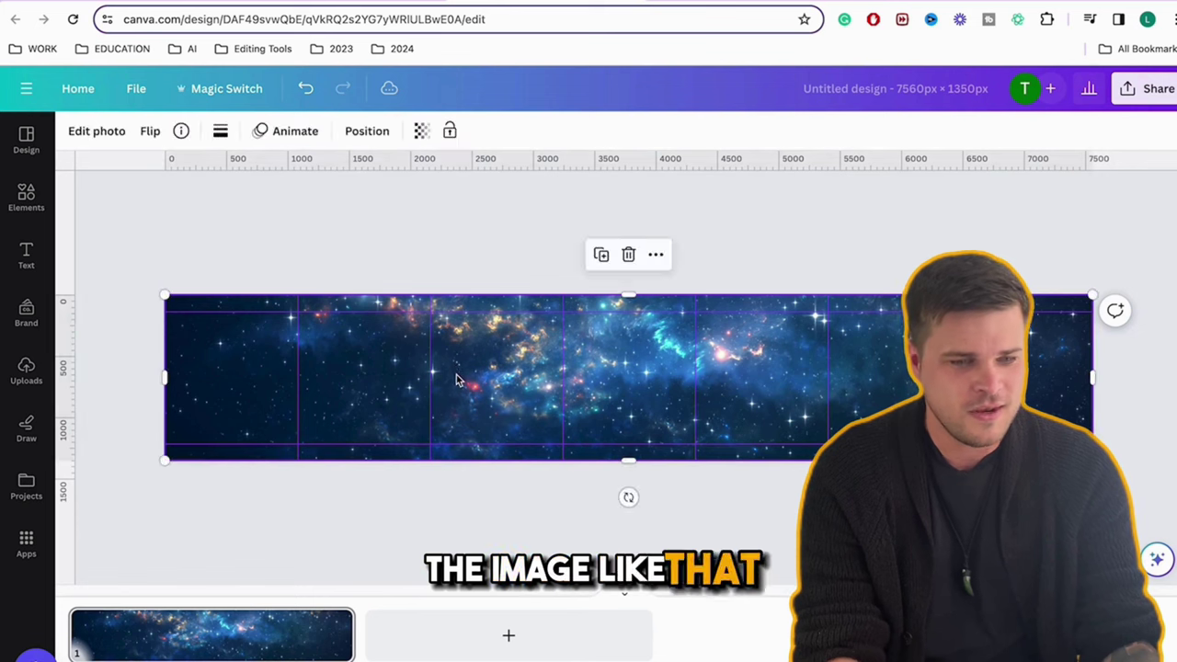
left_click(420, 132)
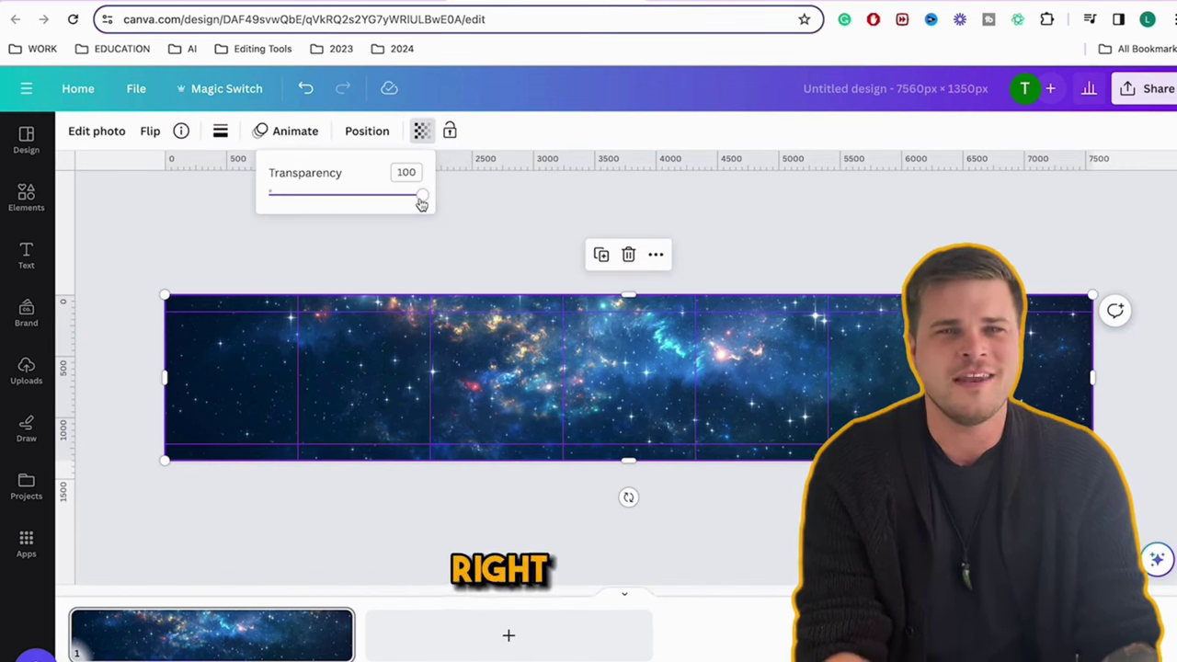
left_click_drag(421, 204, 301, 206)
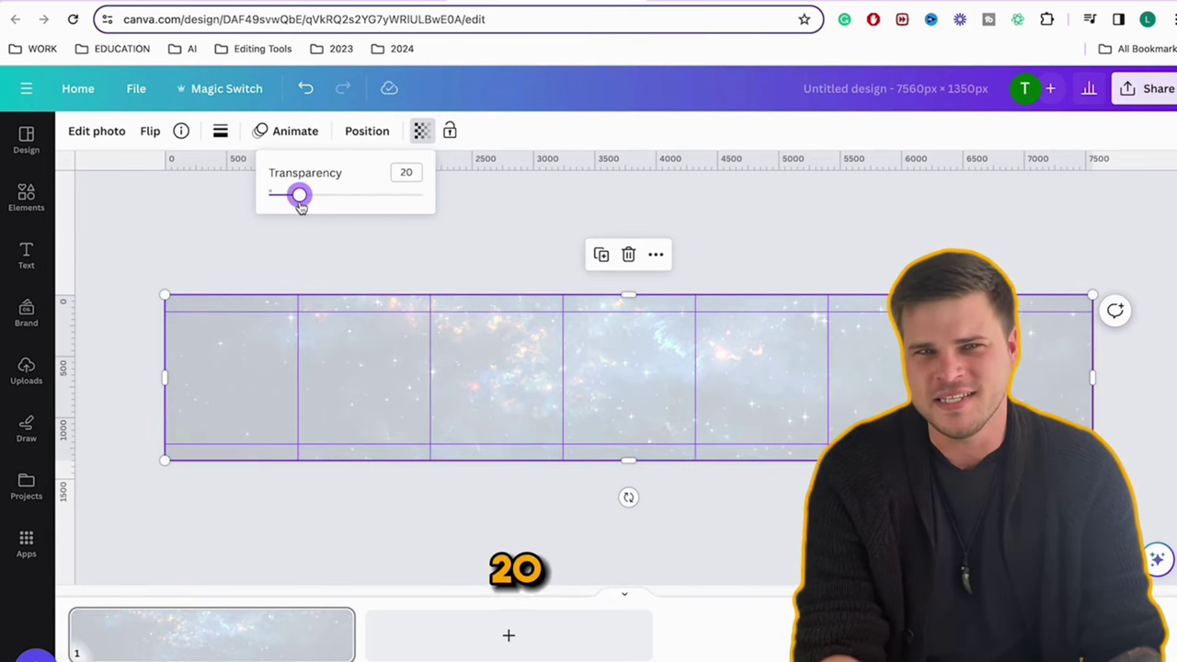
- Rename the design "7 Slide Carousel - Template"
left_click(955, 88)
type("7 Slide Caro")
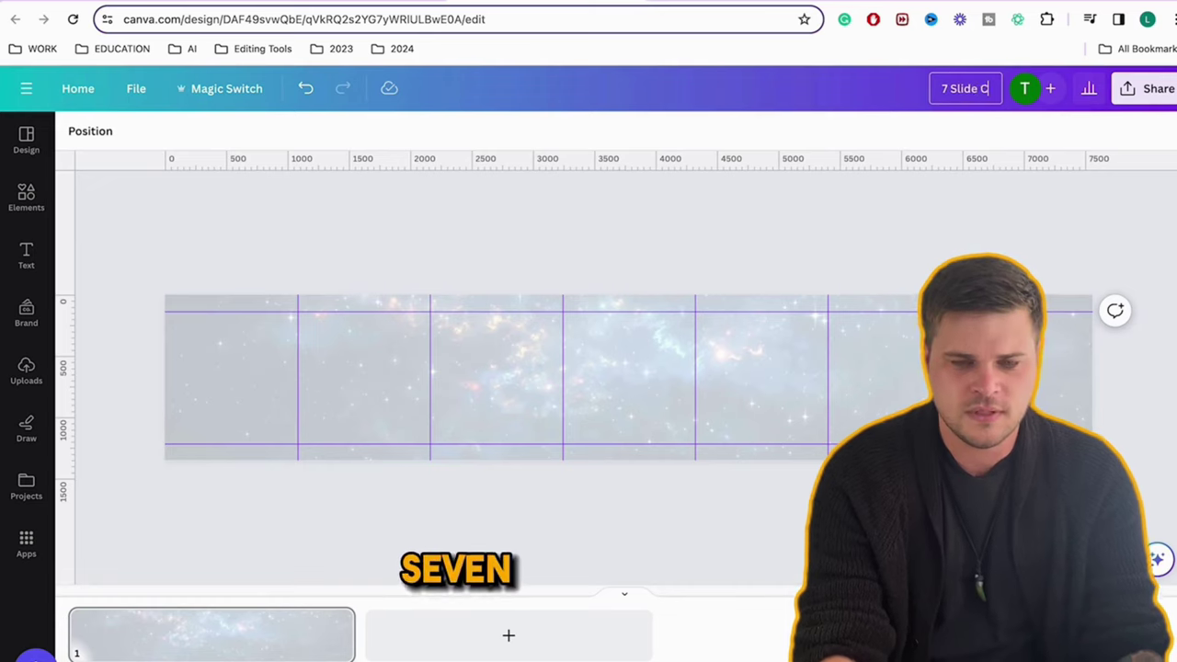
type("usel - Template")
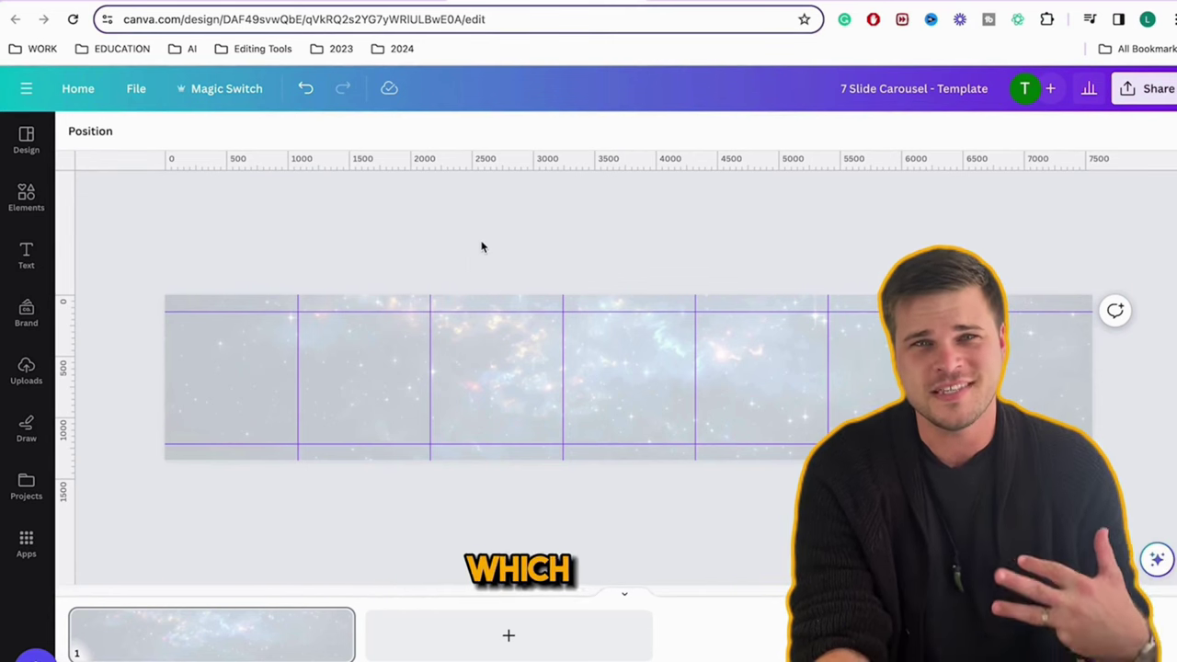
- Rename the design "The Fourth Trimester"
left_click(954, 85)
type("The Fourth")
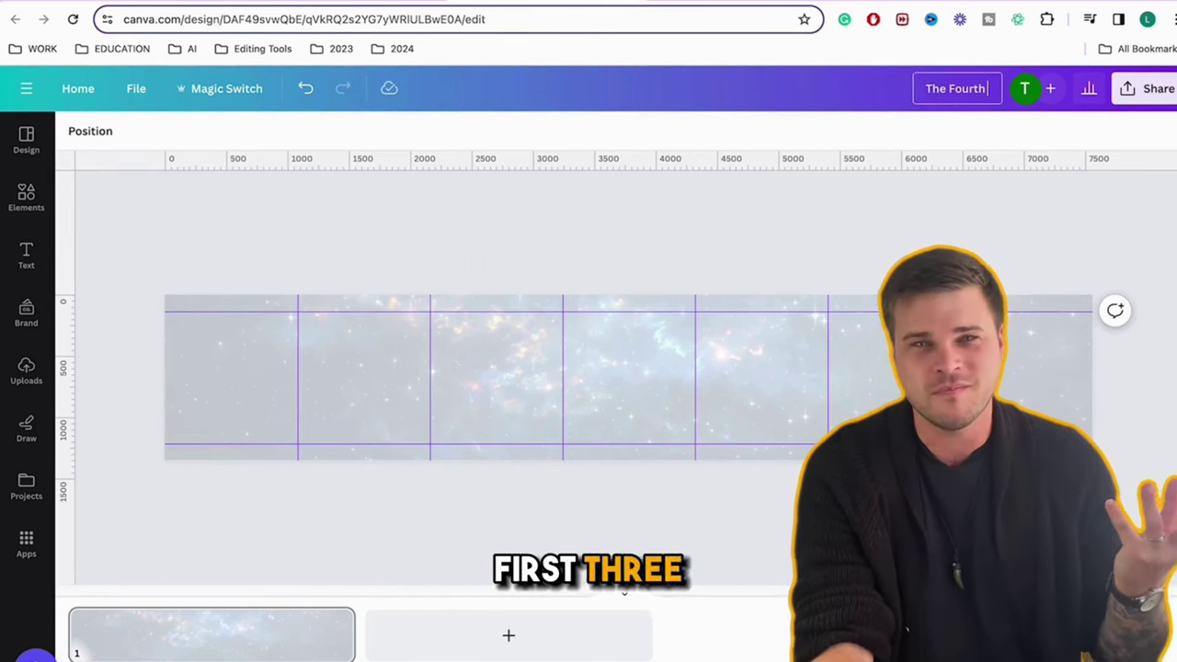
type(" Trimester")
key("Return")
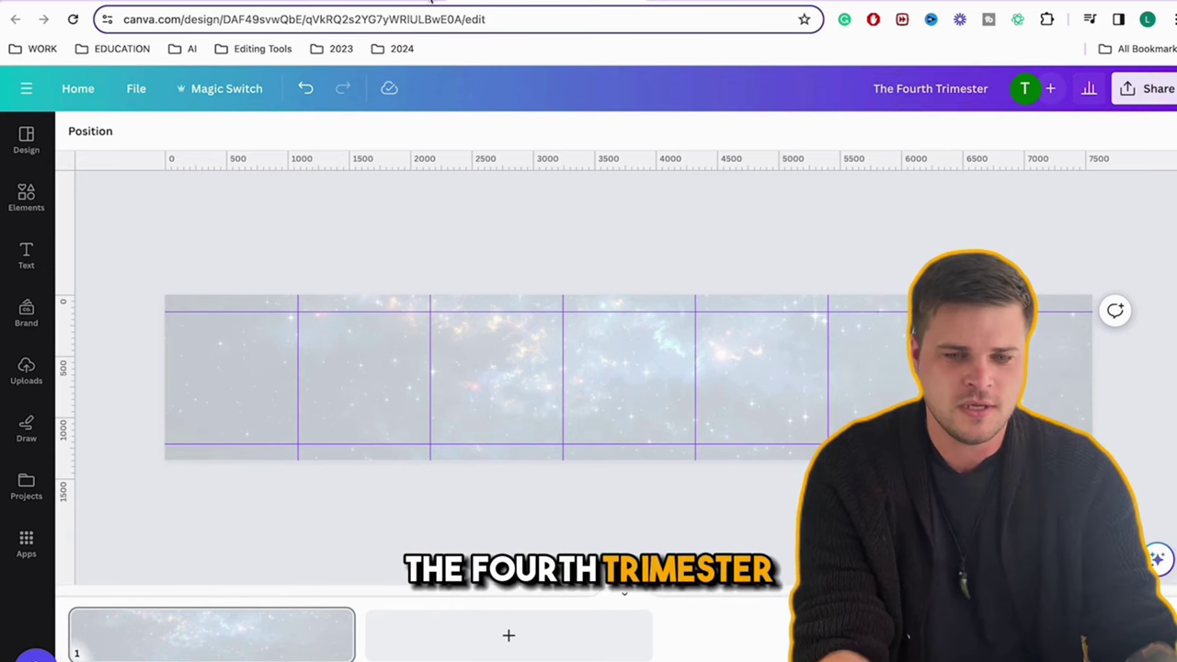
- Paste the copied "THE FOURTH" heading onto the first slide, just below the upper guide
left_click(247, 392)
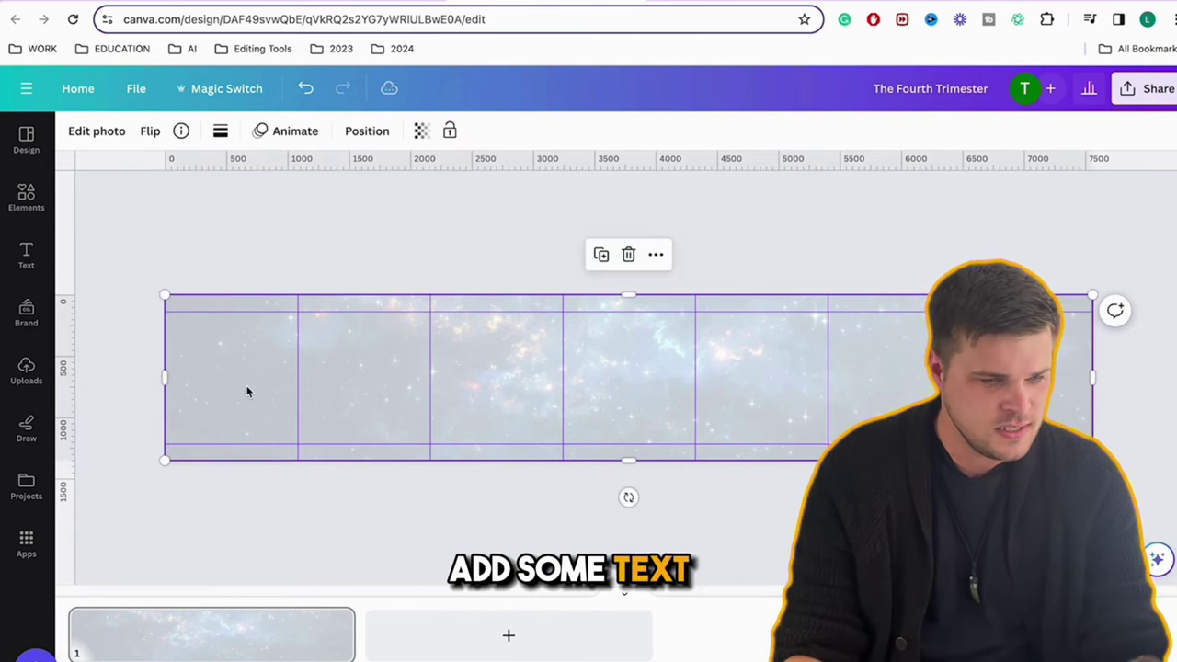
key("ctrl+v")
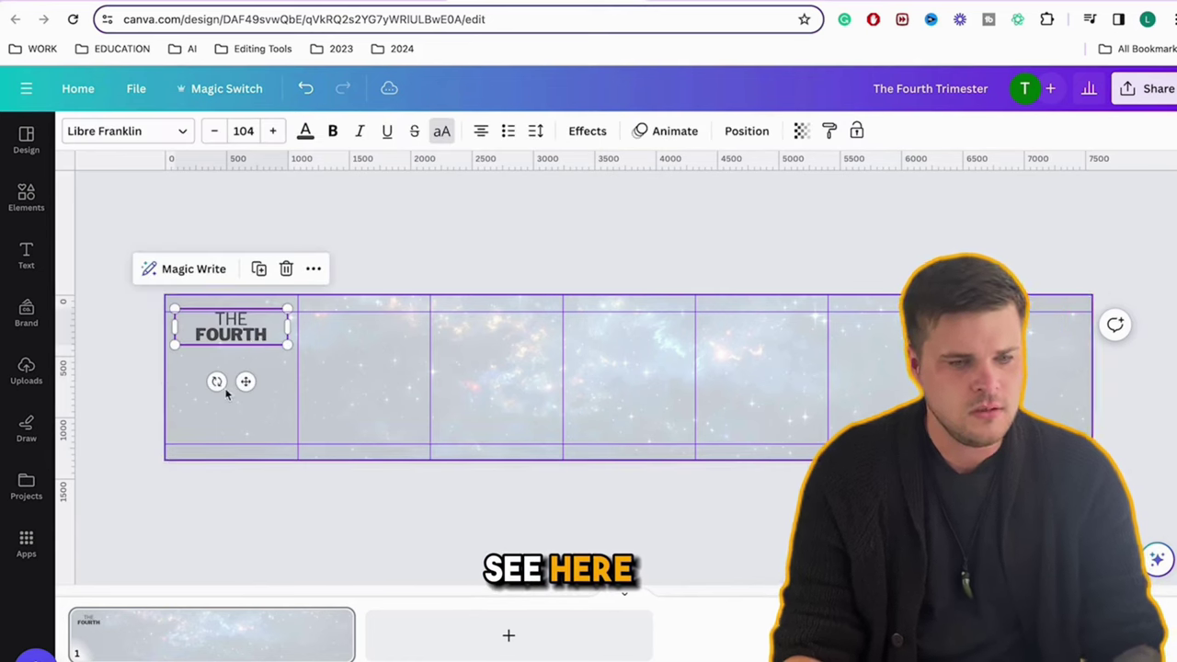
left_click(272, 392)
scroll(442, 421, "up", 5)
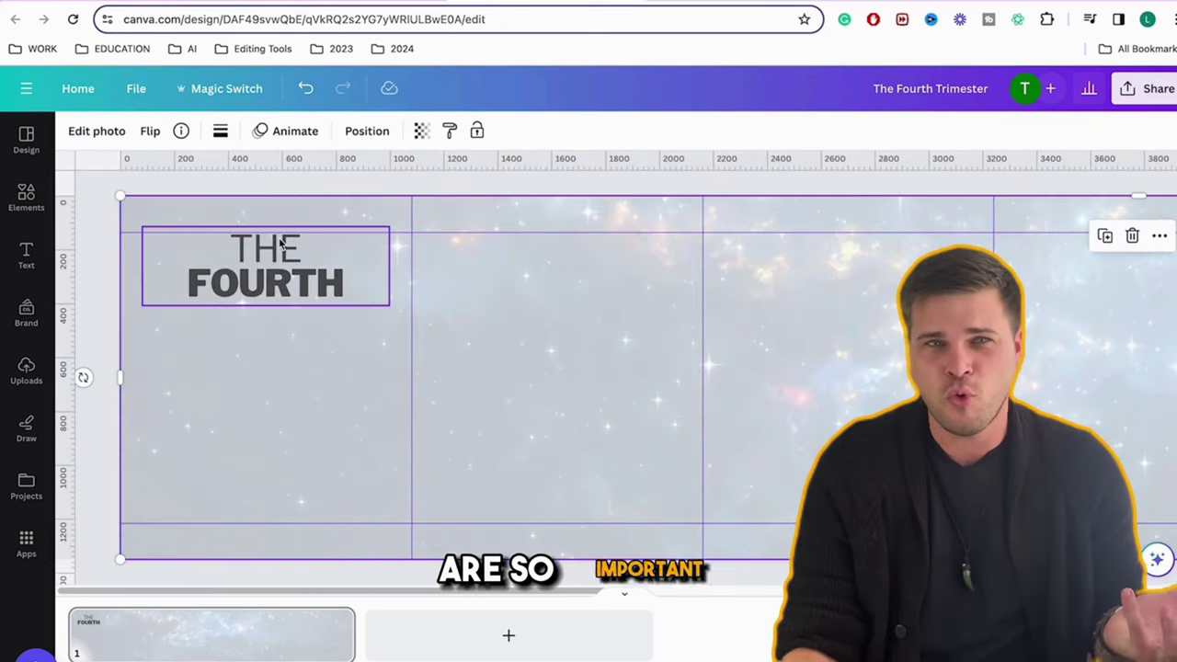
- Try moving the "THE FOURTH" heading up across the upper guide and undo the move
left_click_drag(285, 247, 285, 229)
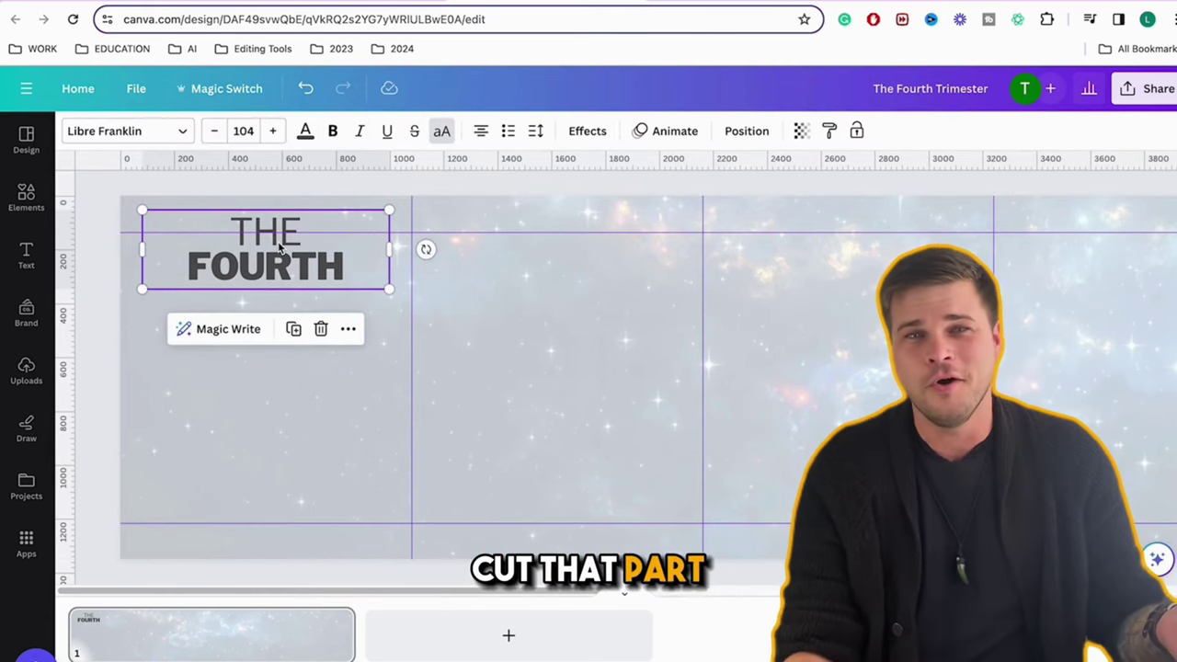
key("ctrl+z")
- Paste the italic "TRIMESTER" text and place it centred directly beneath "THE FOURTH" on the first slide
left_click(533, 397)
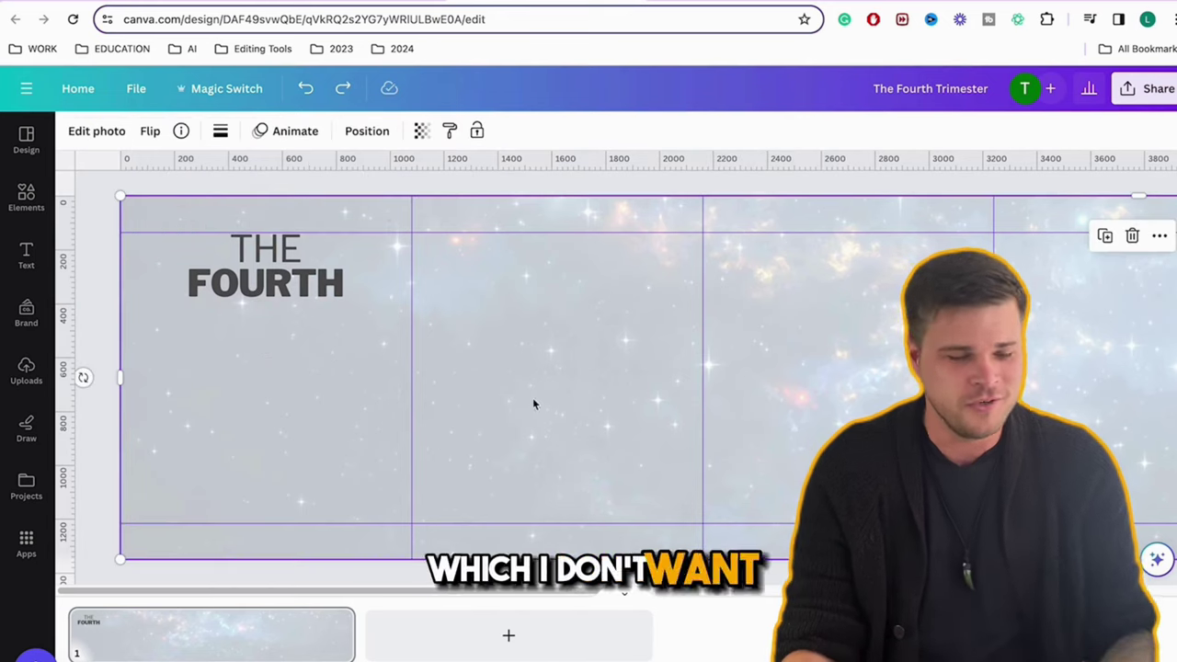
key("ctrl+v")
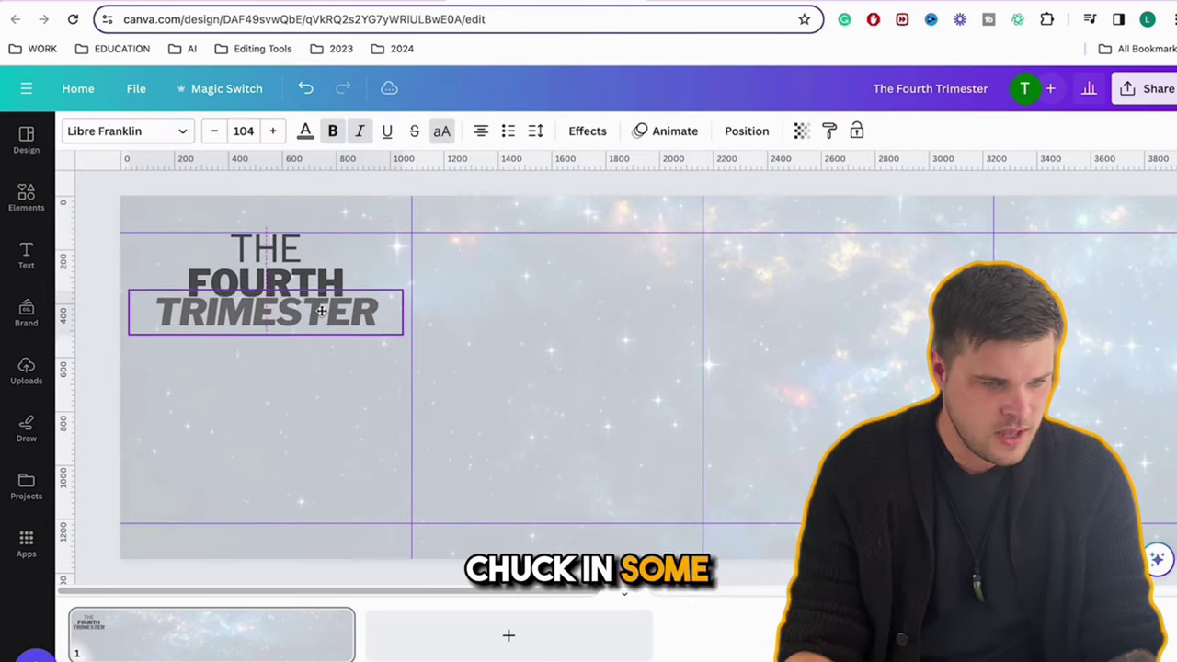
left_click(376, 439)
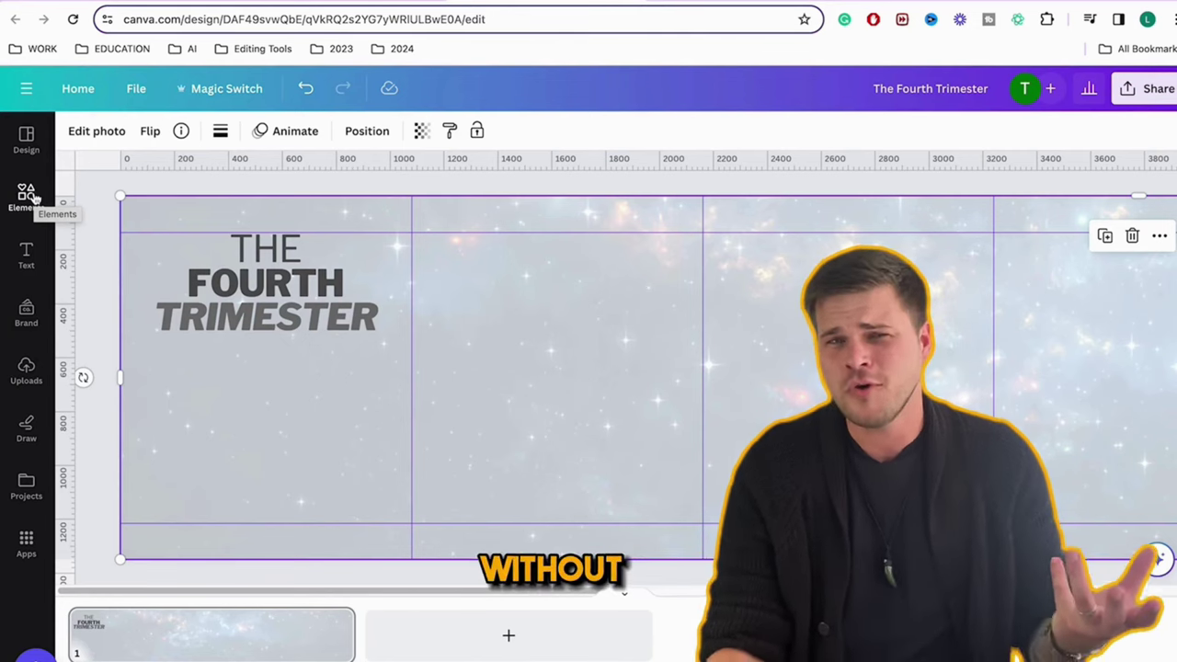
- Search the elements for "four fingers" and add the second raised-hand photo to the page
left_click(31, 198)
left_click(184, 140)
key("ctrl+a")
type("fo")
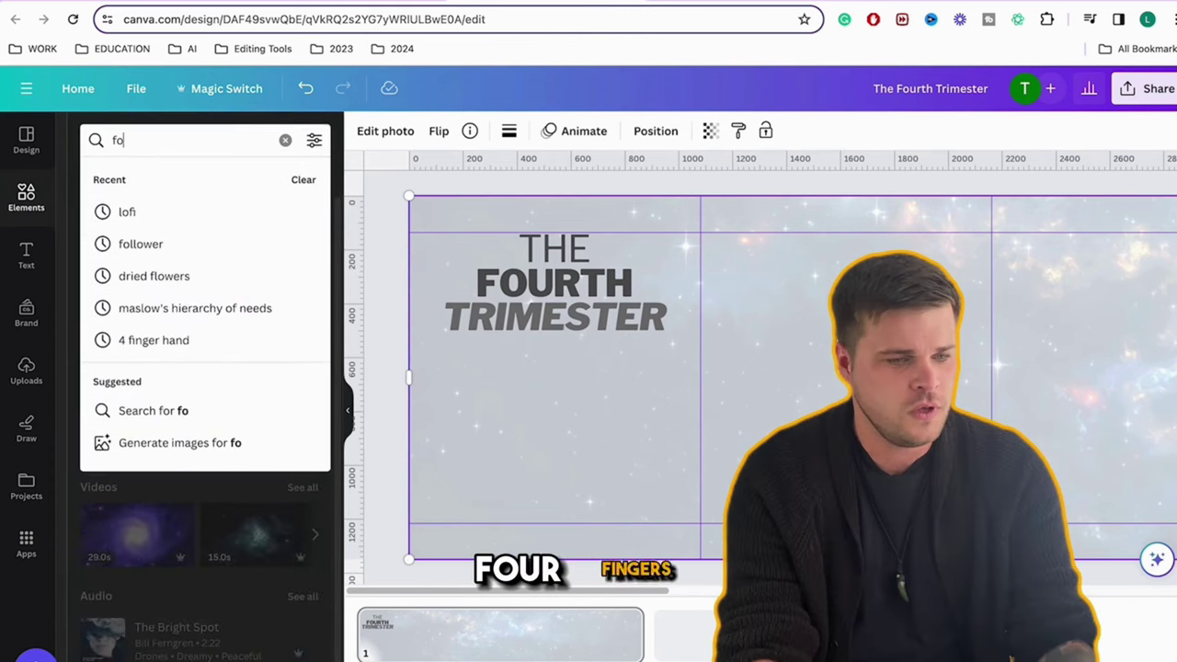
type("ur fingers")
key("Return")
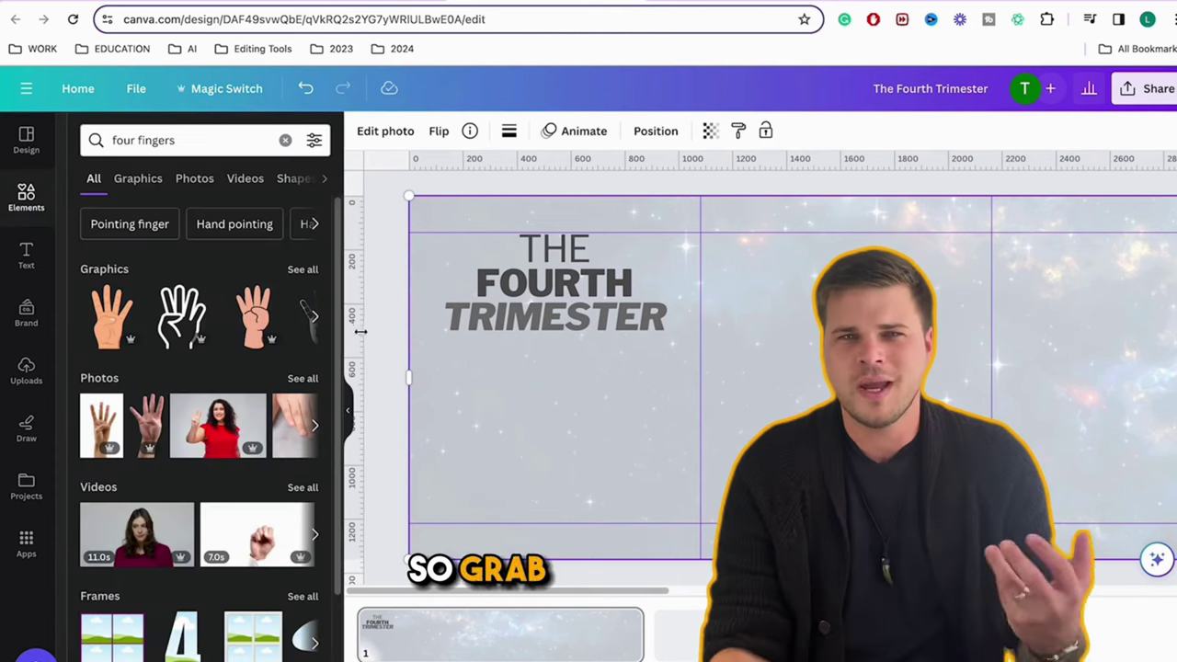
left_click(155, 432)
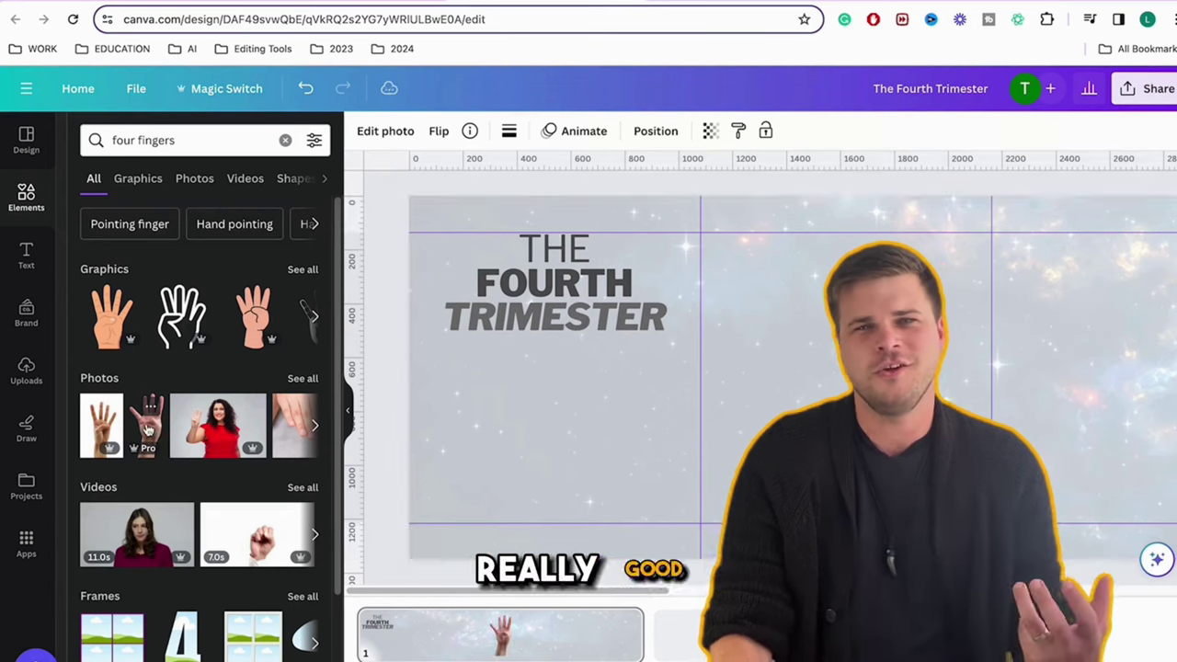
- Cut the hand photo from the middle of the page and paste it onto the first slide below the title
scroll(544, 402, "right", 10)
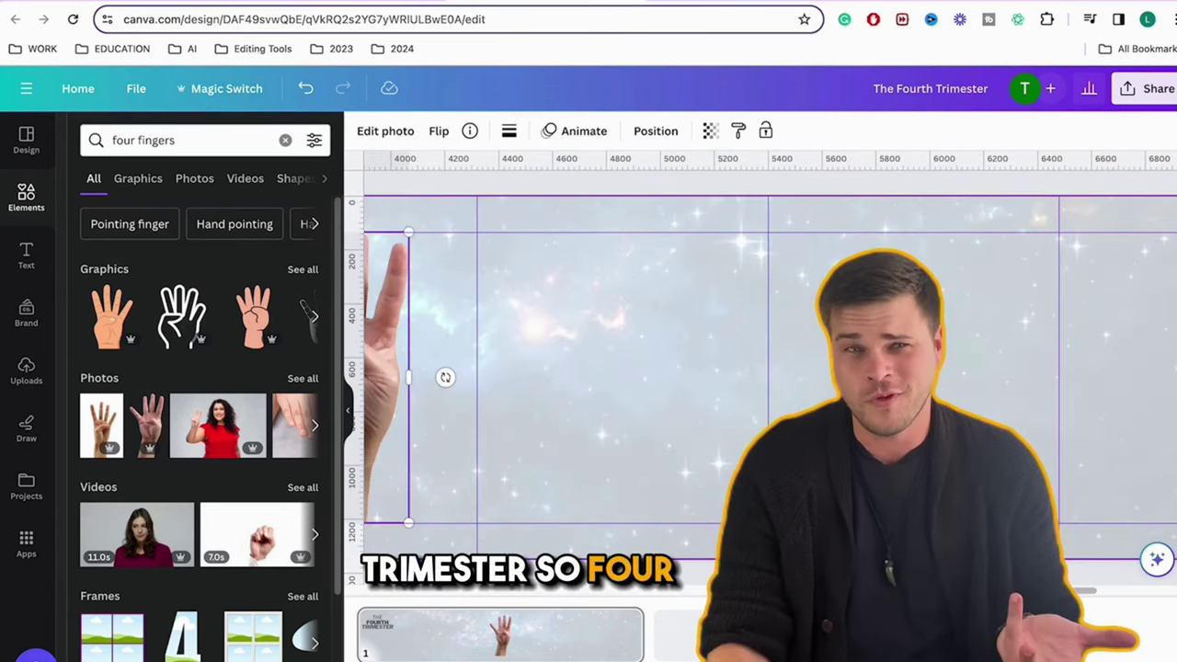
key("ctrl+x")
scroll(544, 407, "left", 10)
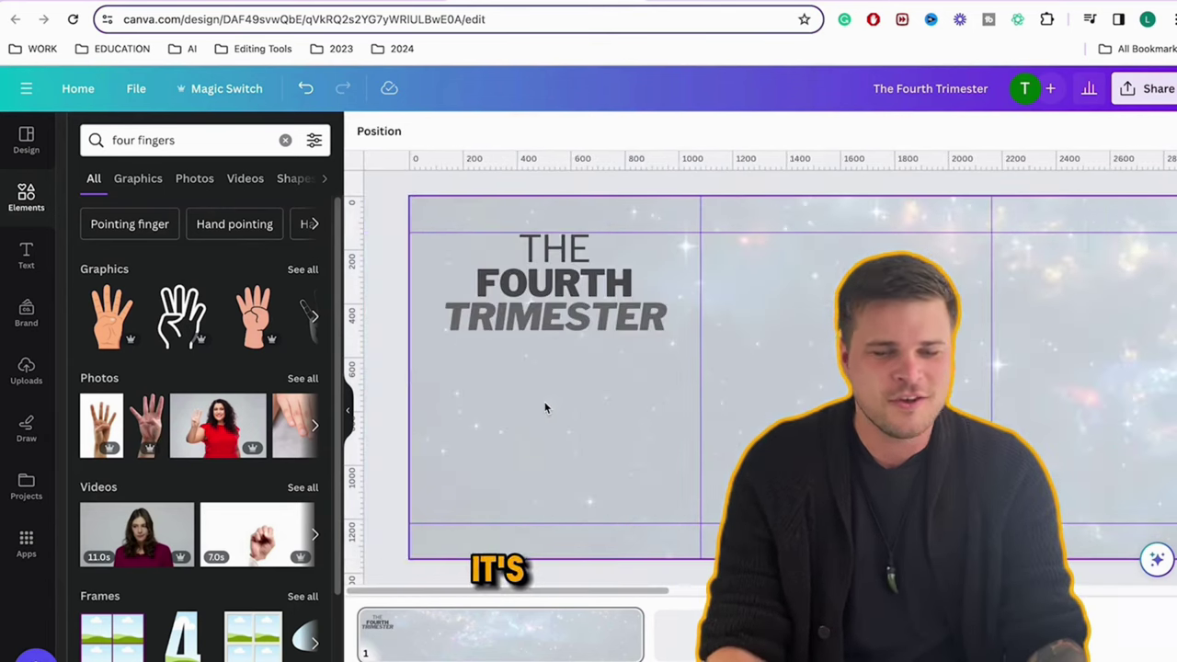
key("ctrl+v")
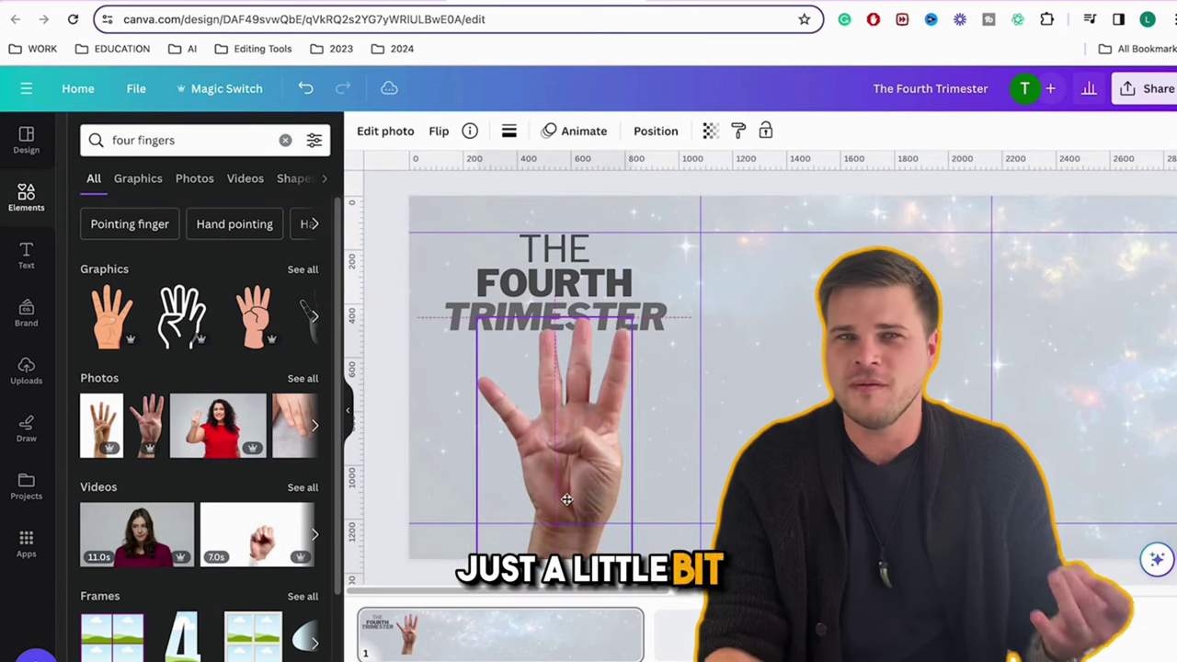
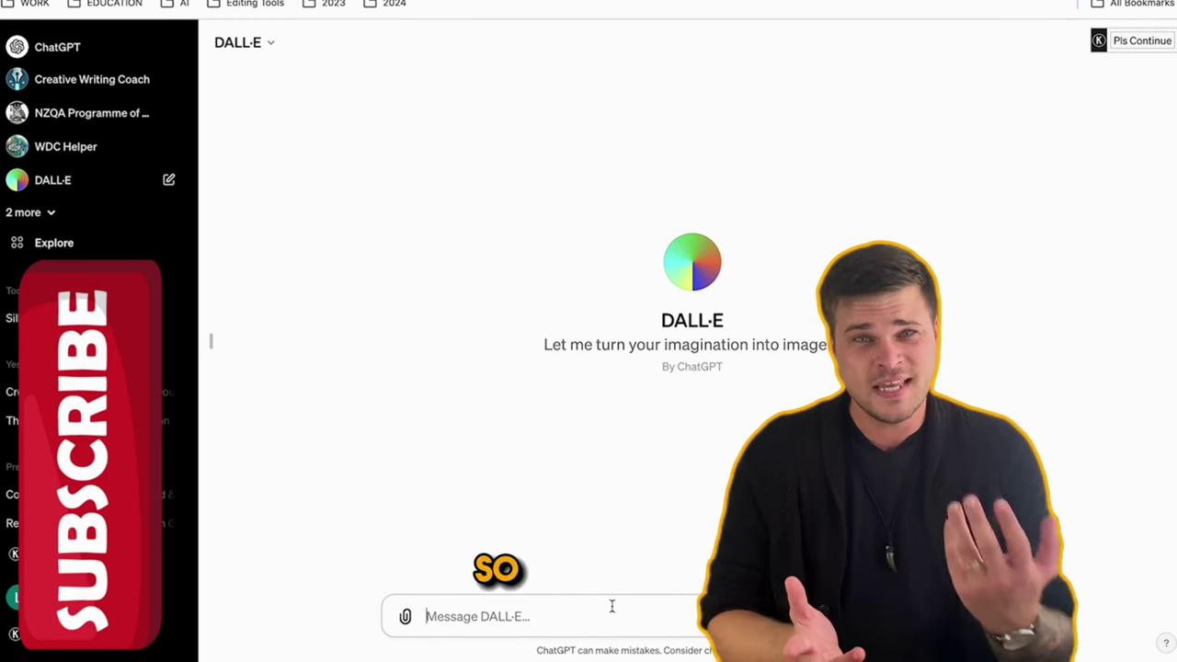
- Ask DALL·E in ChatGPT for a silhouette-style image of a male and female holding a newborn baby, the female showing signs of recently being pregnant
type("Show me ")
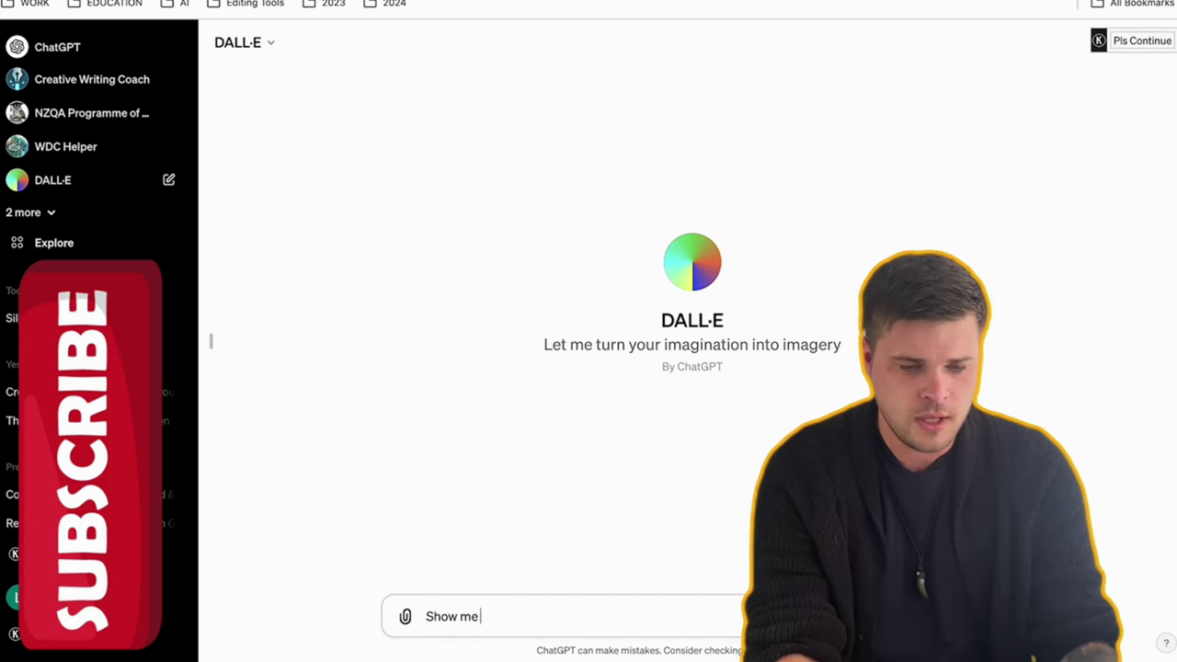
type("a male and female holding a newborn baby. The female should sh")
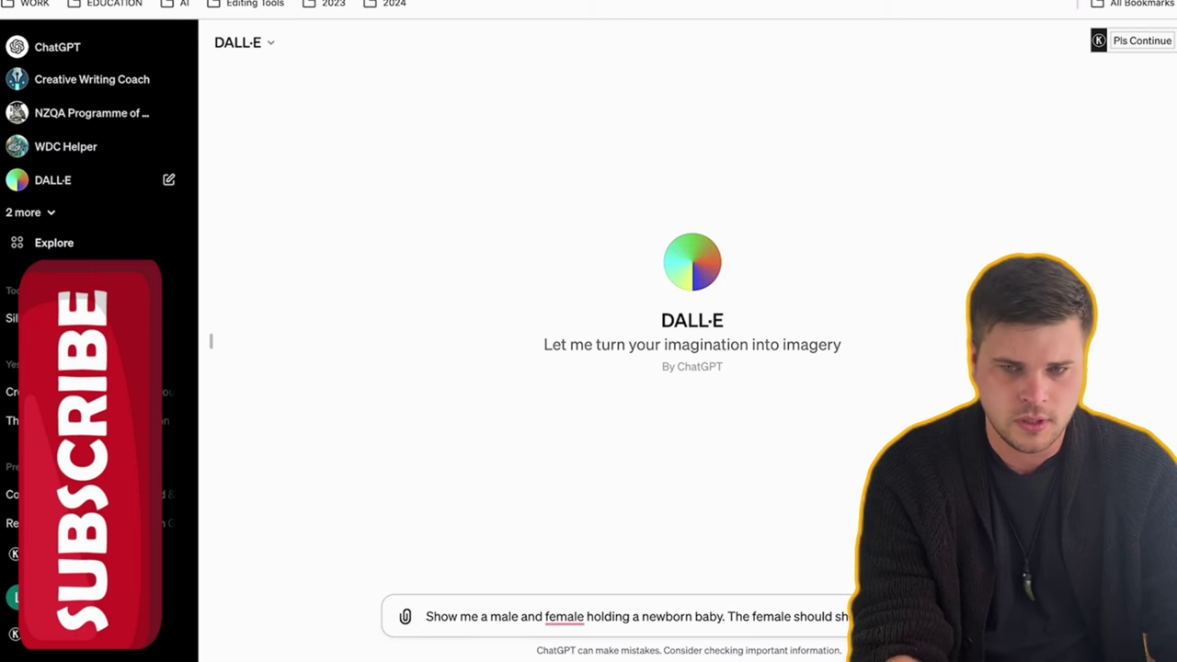
type("recently being pregnant - make it a silhouette style.")
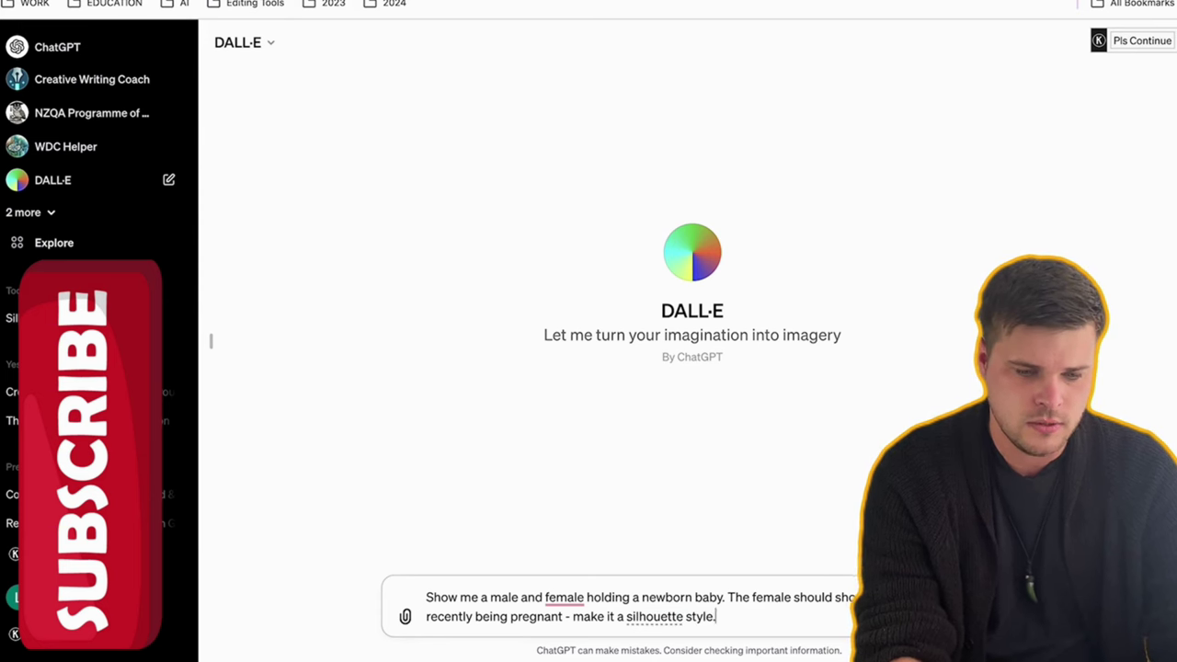
key("Return")
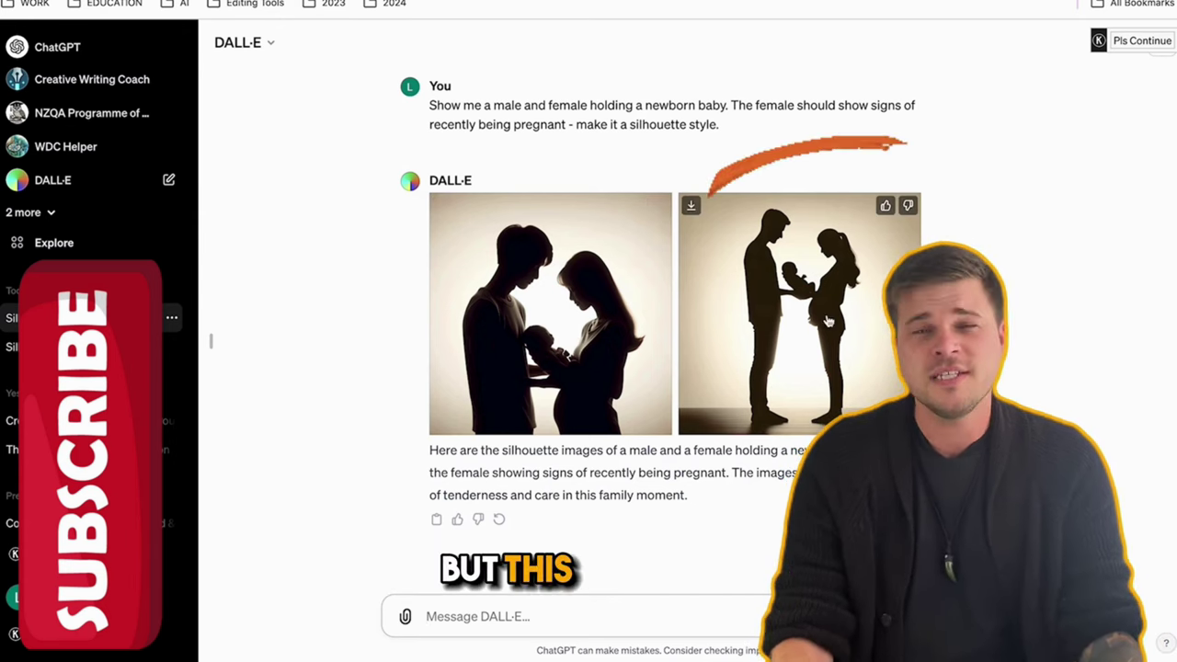
- Download the second silhouette image of the standing couple with the newborn and upload it to the Canva design's image library
left_click(691, 206)
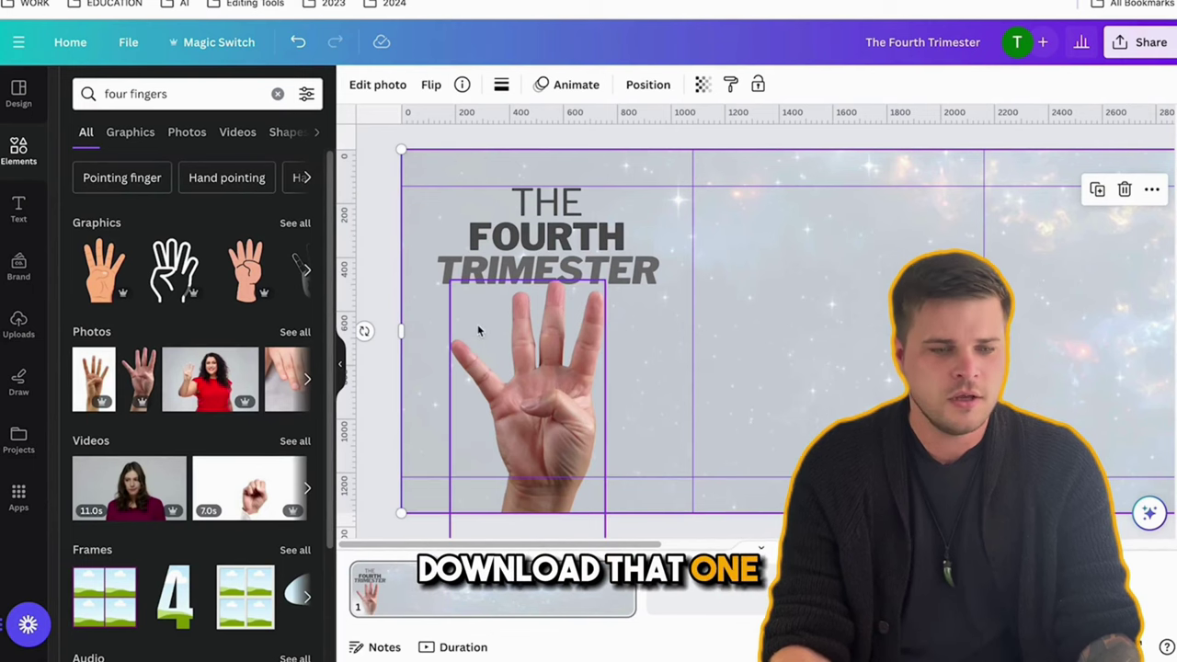
left_click_drag(662, 76, 873, 389)
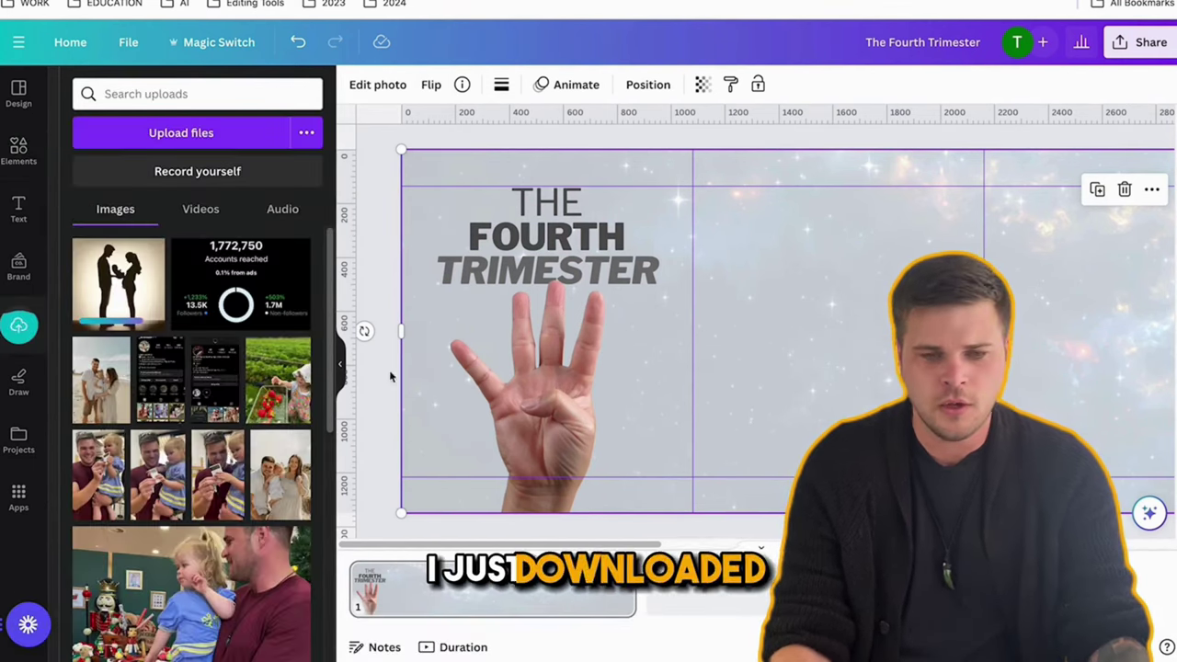
- Restore the bold heading "What is it?" at the top of the second slide by stepping through the edit history
key("super+z")
key("super+z")
key("super+z")
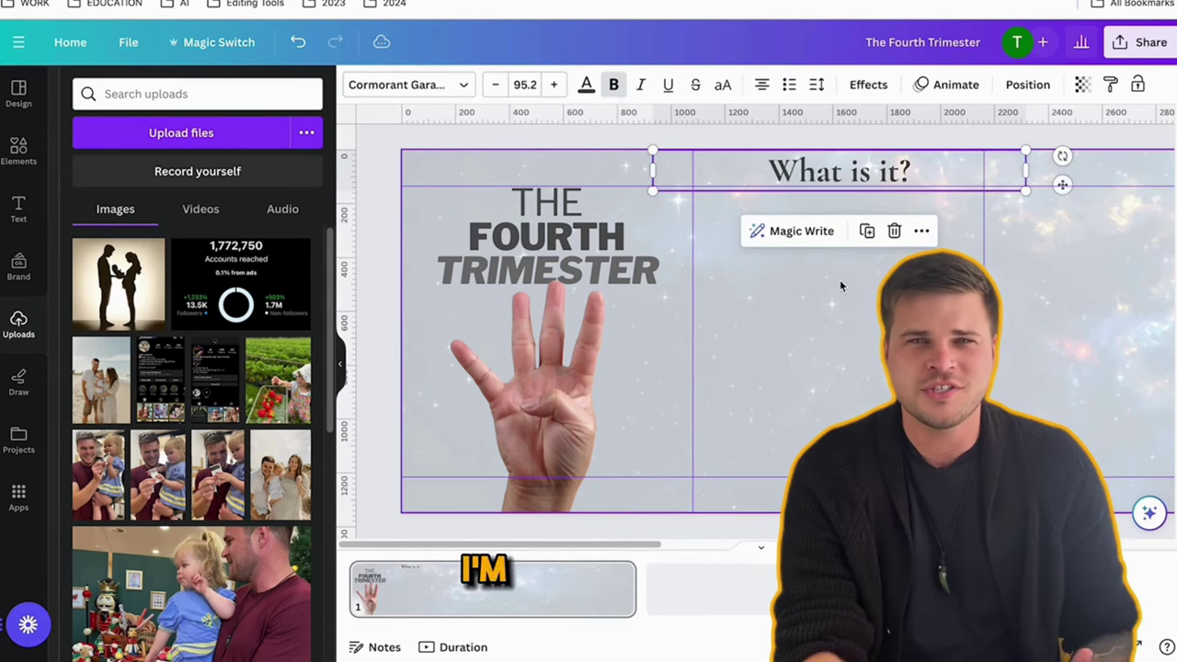
left_click(588, 337)
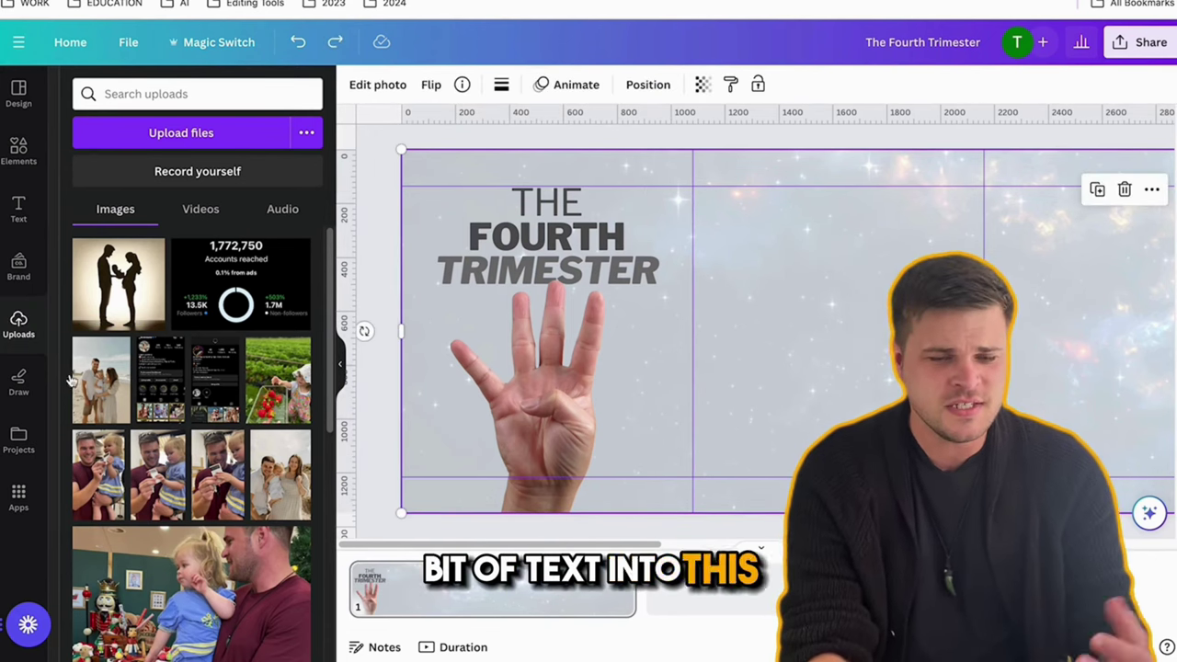
scroll(762, 291, "right", 1)
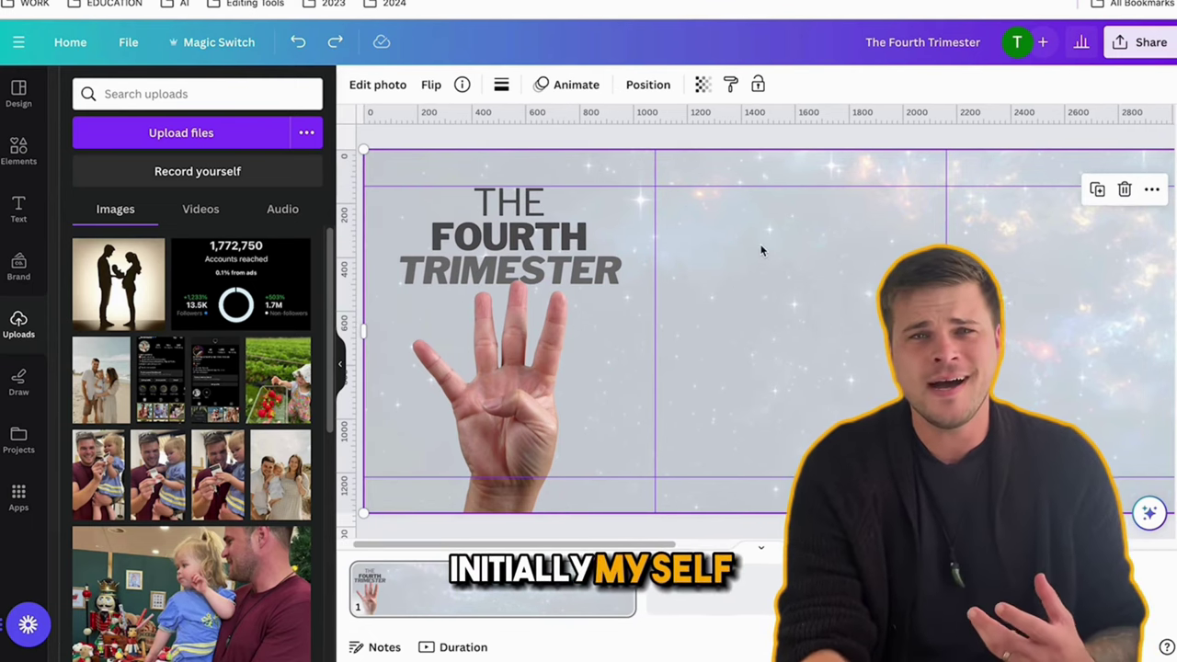
key("super+shift+z")
key("super+shift+z")
key("super+shift+z")
- Add "The 12-week period after childbirth." and "The biggest transitional time for Mothers, Fathers, and Baby." beneath the second slide's heading
left_click(714, 234)
type("The 12-week period after childbirth.")
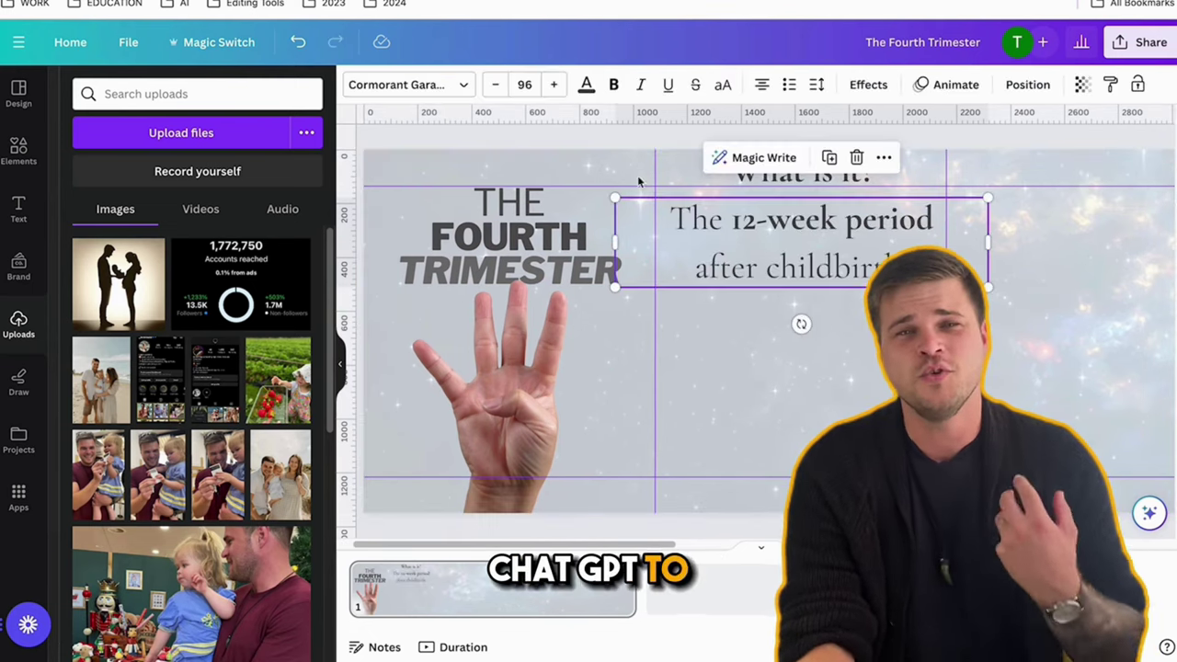
left_click(749, 408)
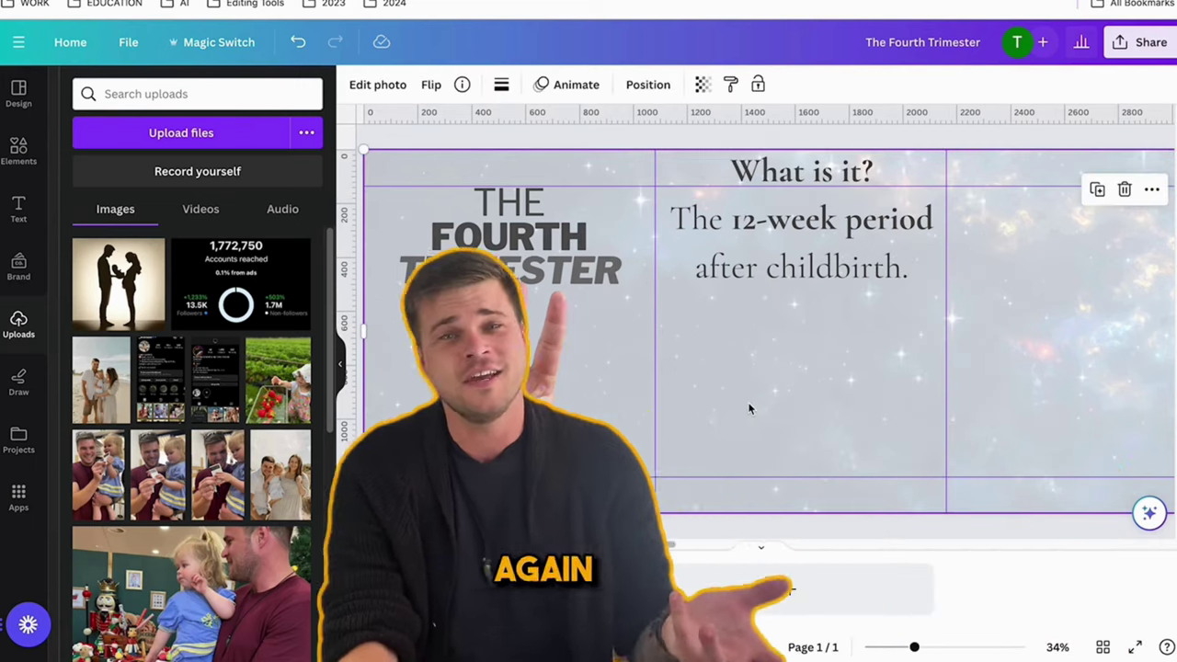
type("The biggest transitional time for Mothers, Fathers, and Baby.")
left_click(1045, 341)
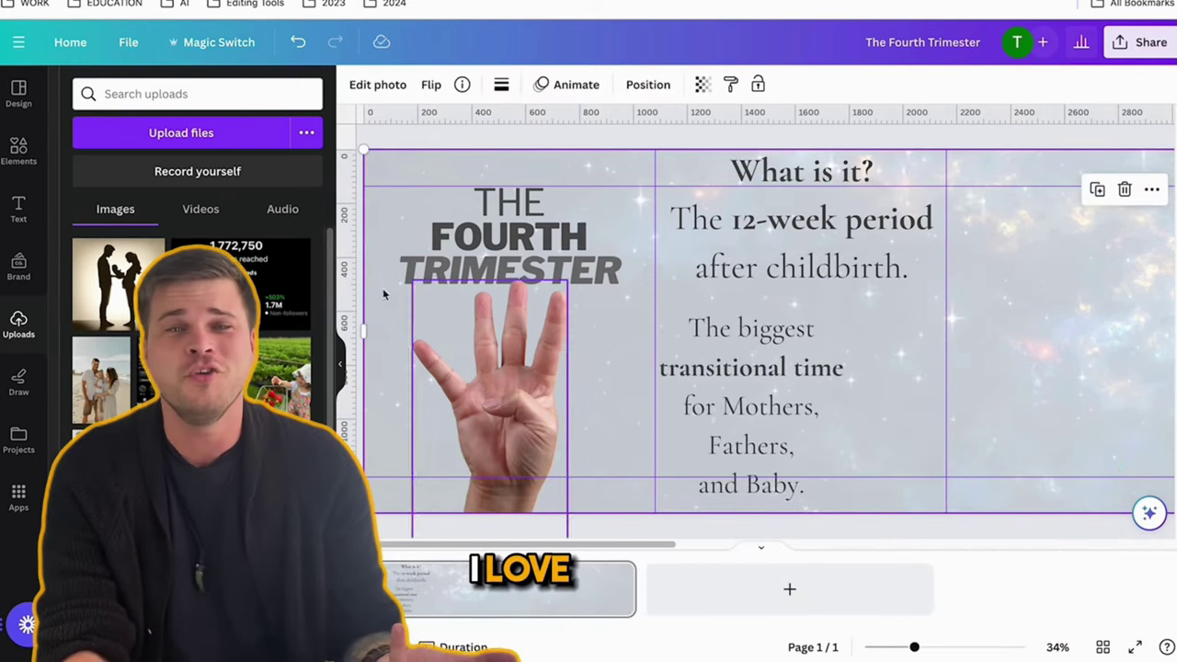
- Add the uploaded silhouette of the couple holding a newborn to the page
left_click(117, 285)
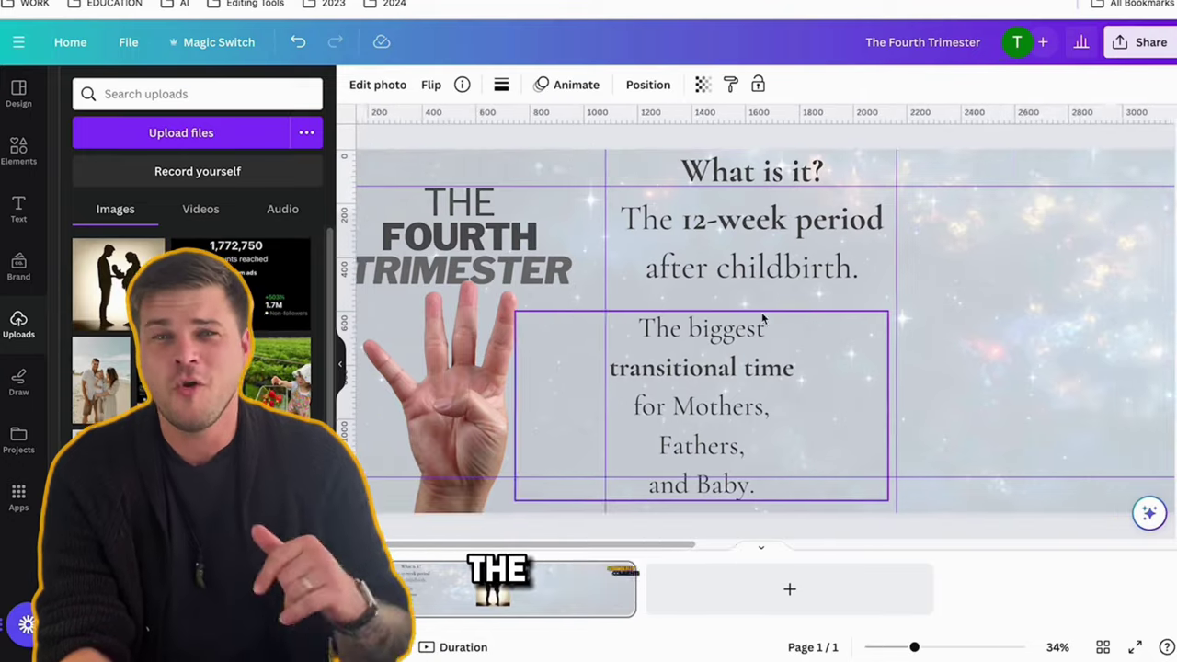
scroll(761, 312, "right", 10)
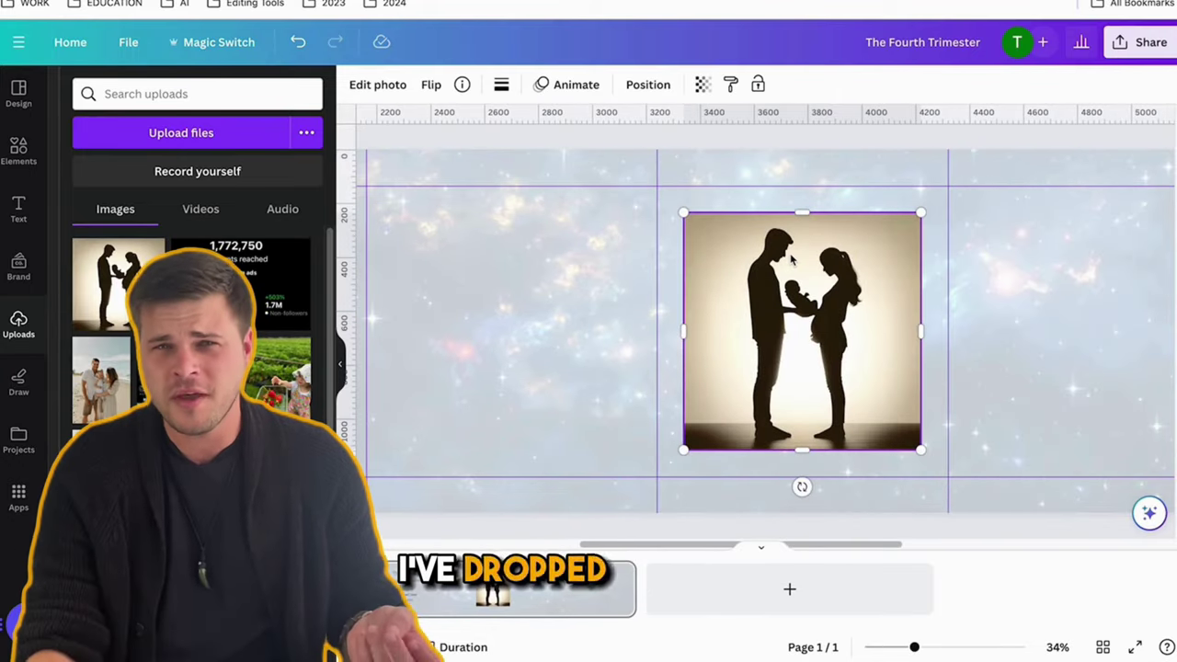